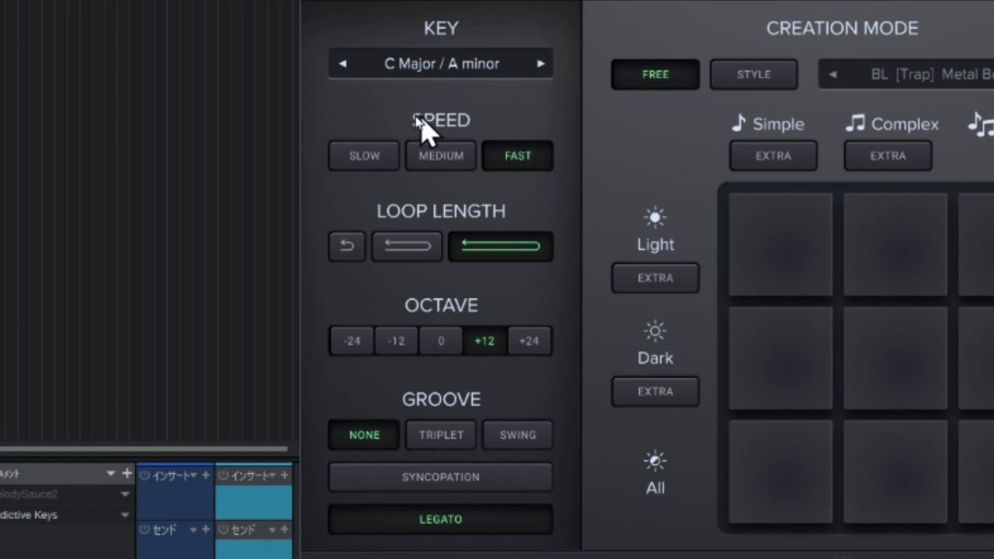
Set the key to C Major / A minor and generate a melody from the Light/Simple pad.
click(464, 67)
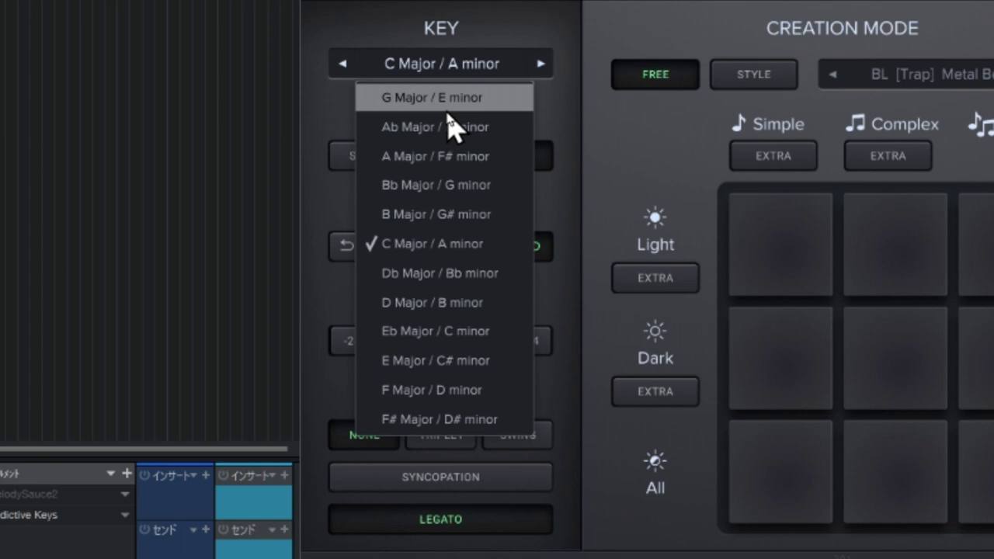
click(448, 247)
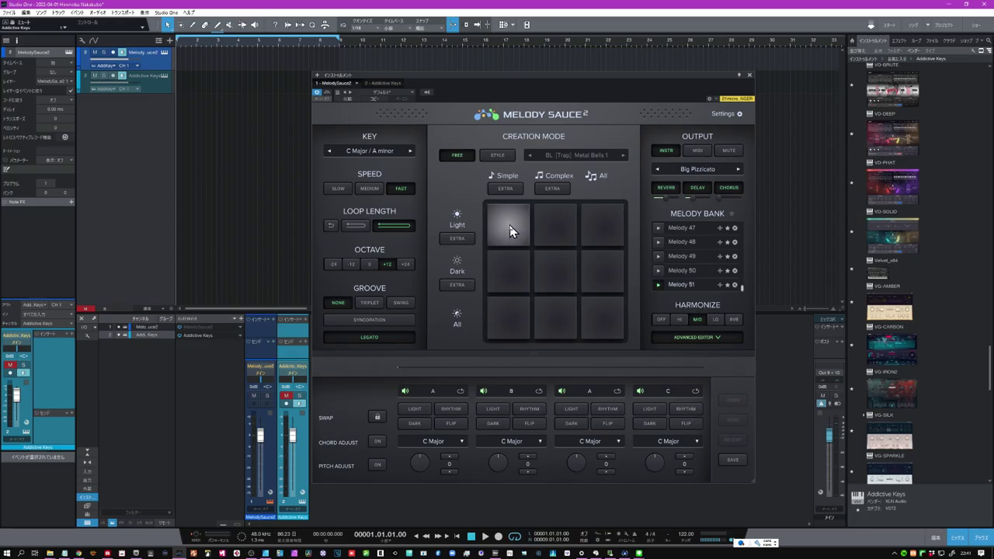
click(510, 228)
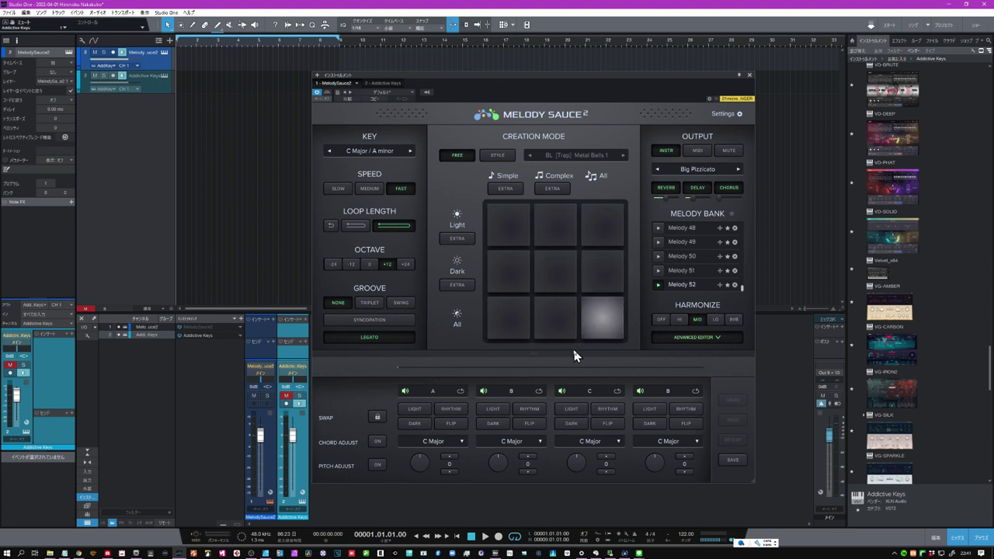
Play back the generated melody and try to place Melody 52 from the bank on the MelodySauce2 track.
click(485, 537)
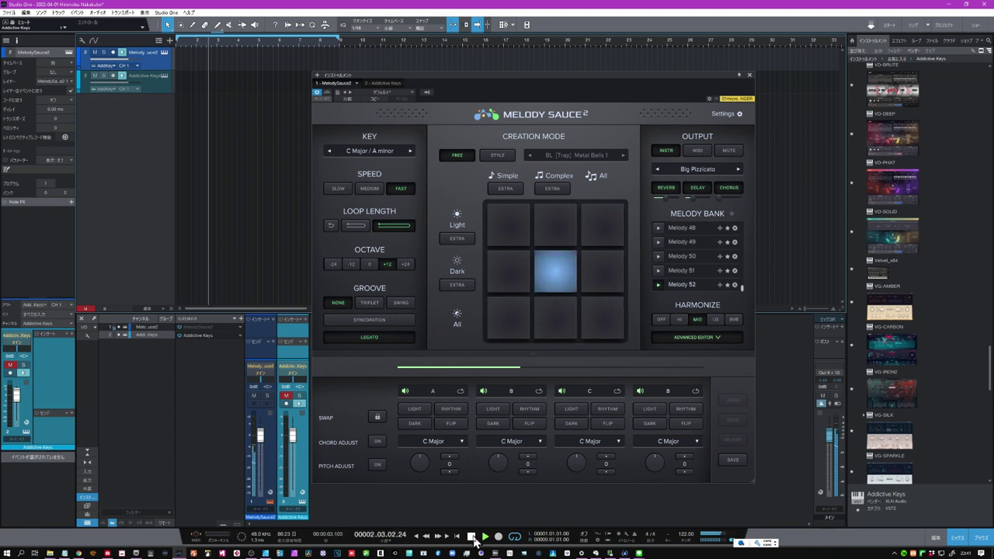
click(472, 537)
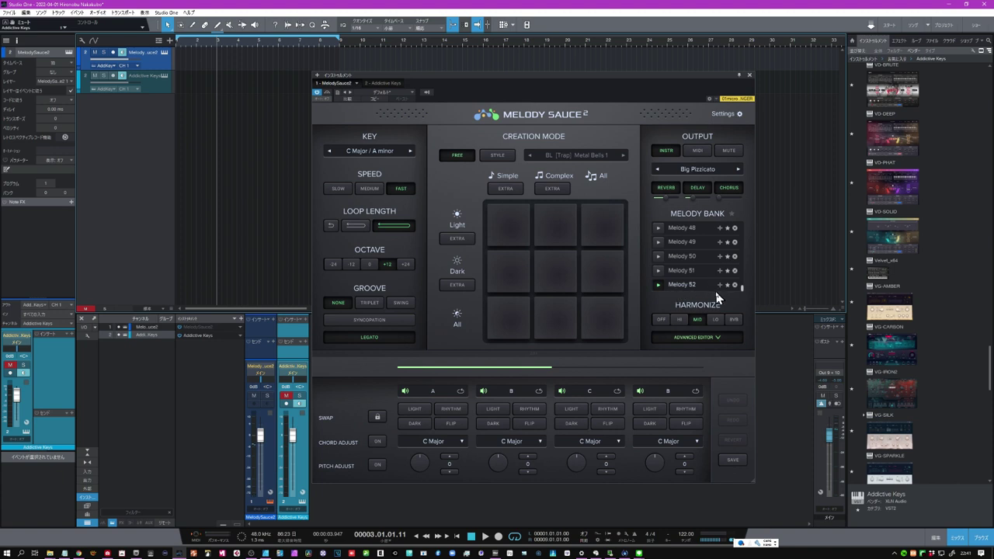
drag(720, 285, 198, 74)
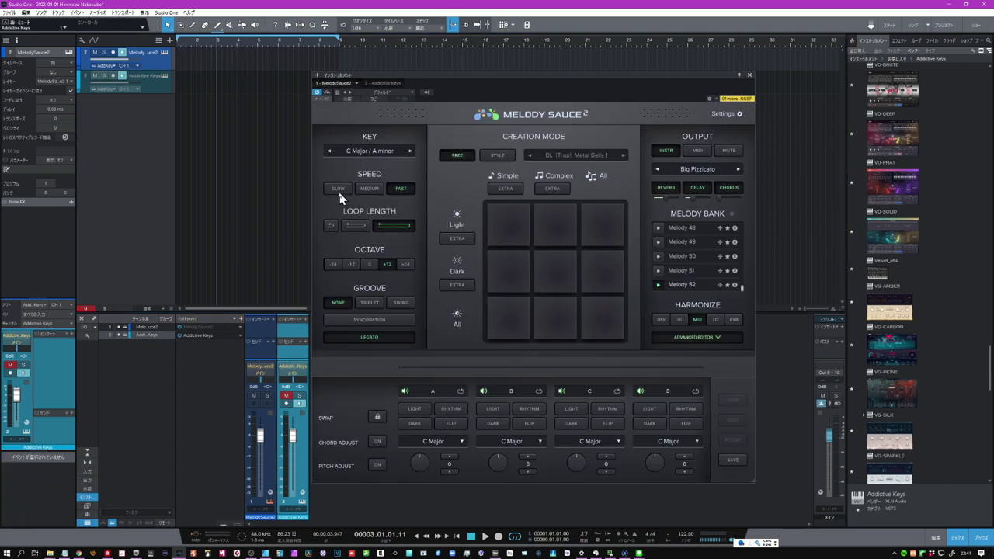
Audition a melody at Slow speed and try to place Melody 53 at the start of the MelodySauce2 track.
click(339, 190)
click(484, 535)
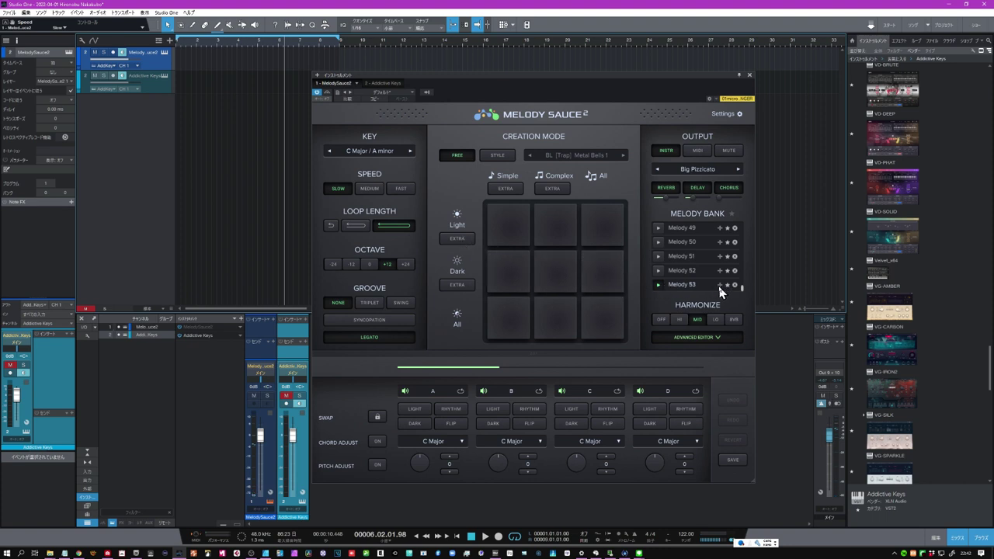
drag(720, 288, 177, 70)
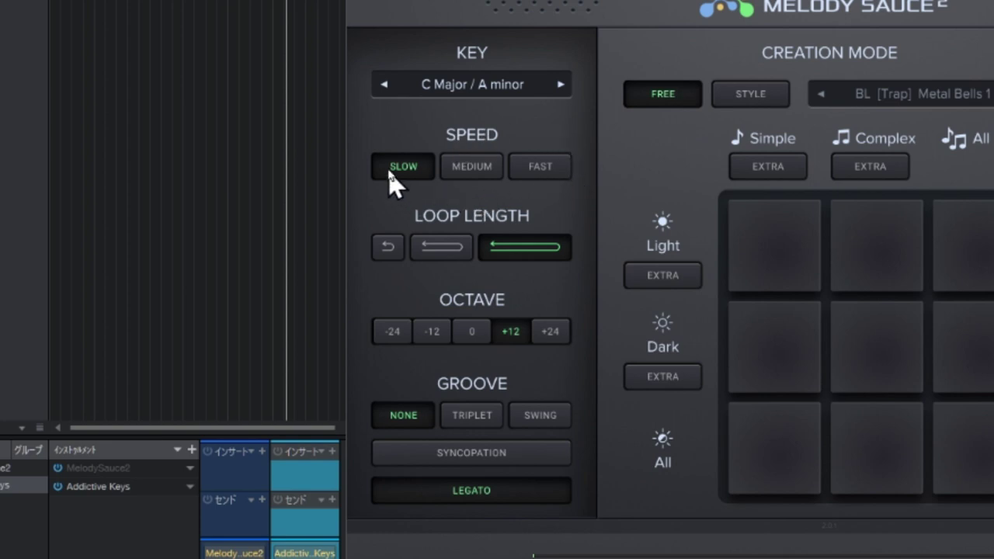
Set the melody speed to Medium and the octave to 0.
click(485, 168)
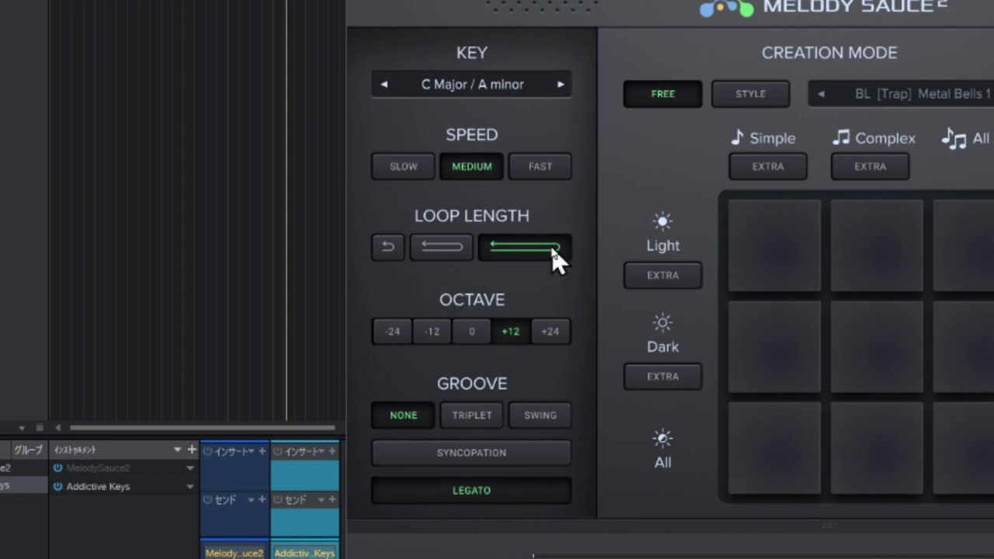
click(471, 335)
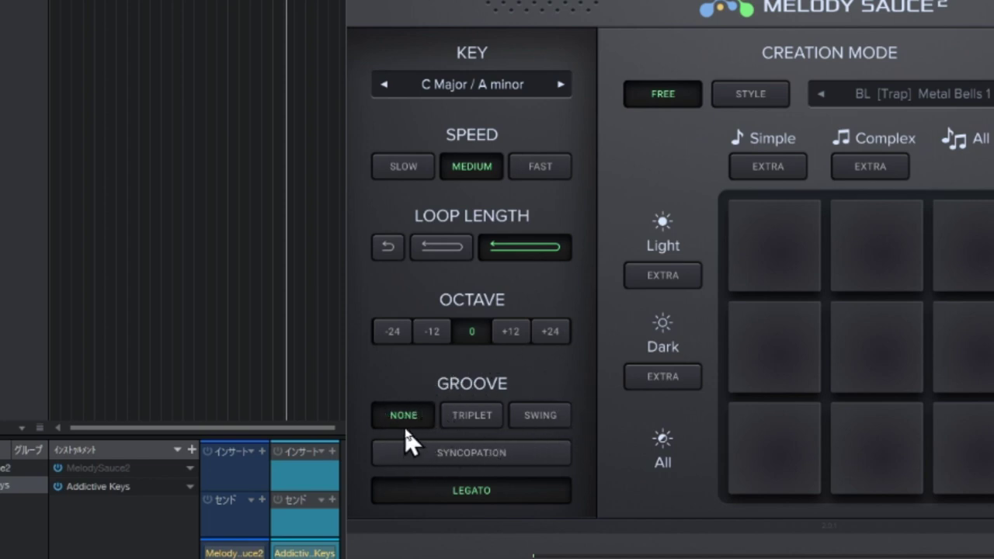
Try the Triplet and Swing grooves, leaving the groove at None with Syncopation on and Legato off.
click(466, 423)
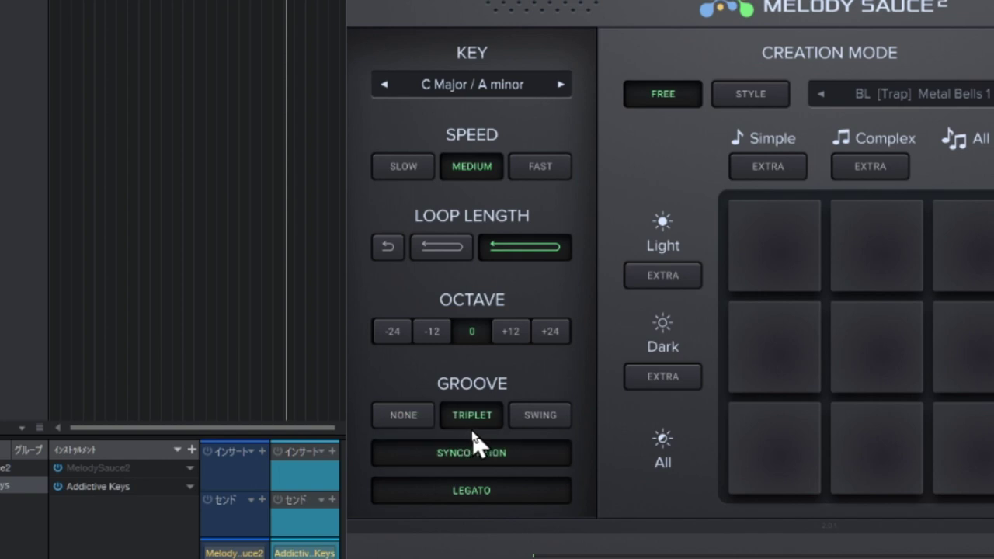
click(522, 417)
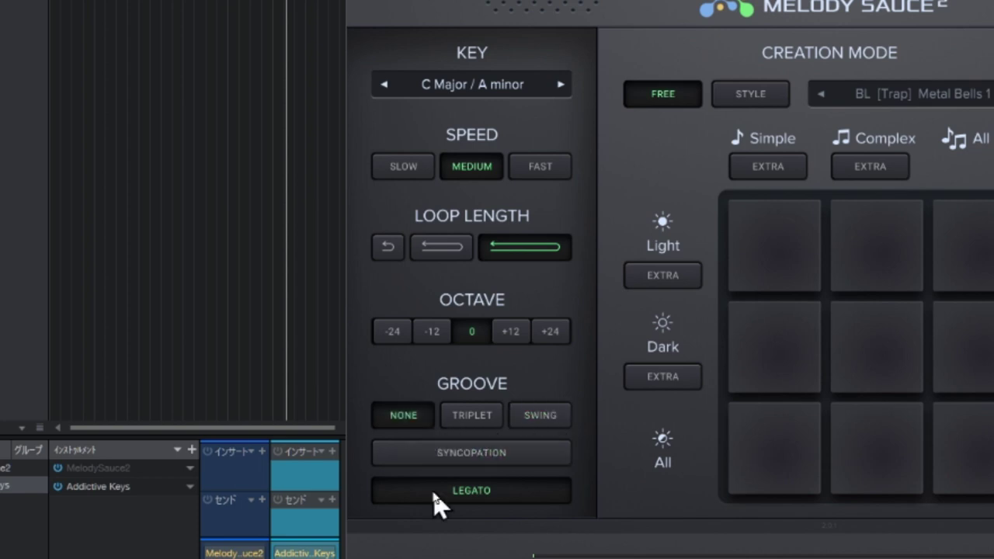
click(469, 464)
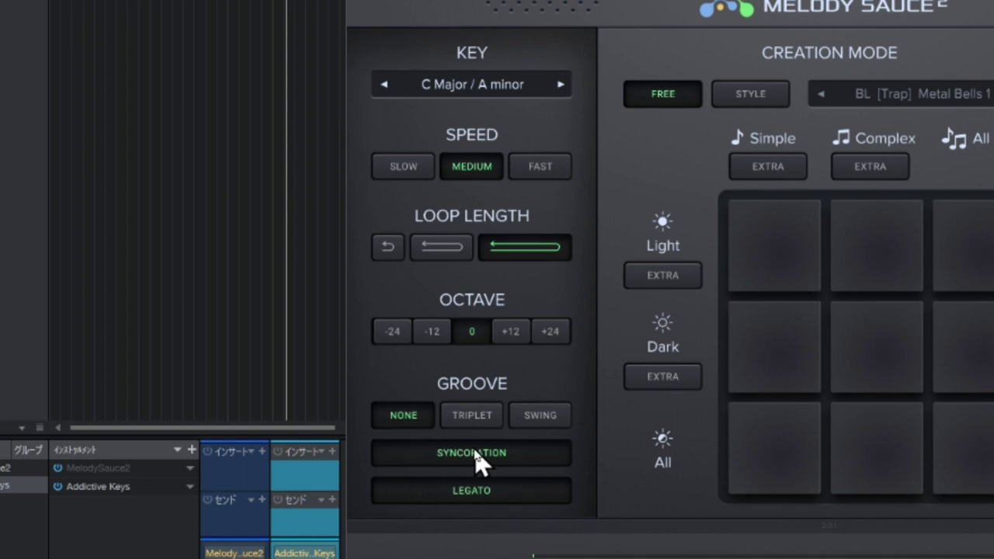
click(476, 452)
click(473, 493)
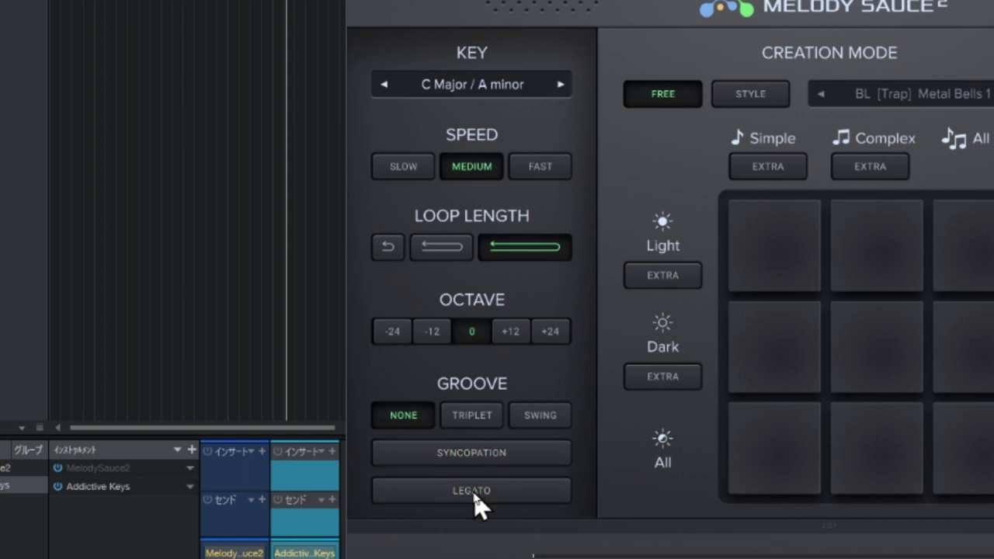
click(474, 497)
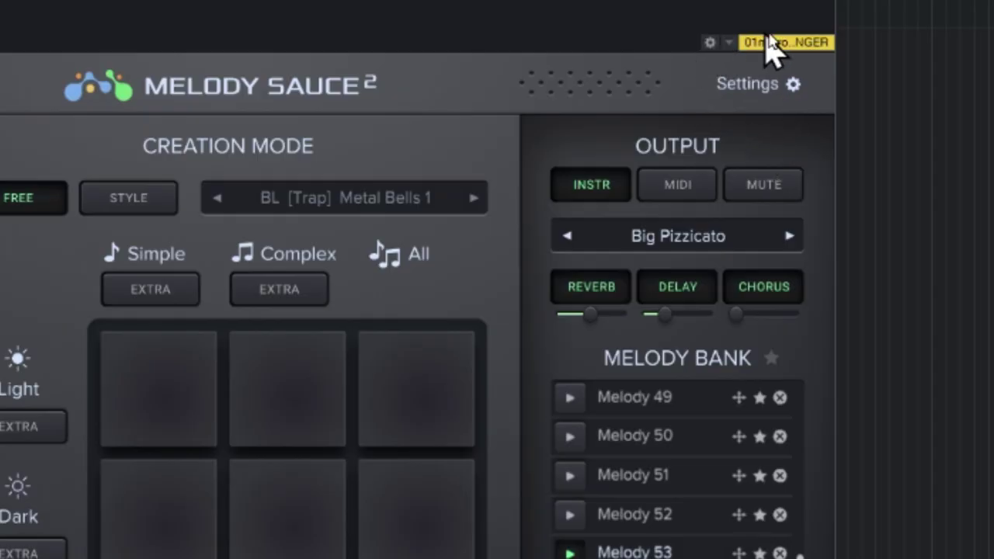
Clear the Melody Bank and return the playhead to the start of the song.
click(793, 85)
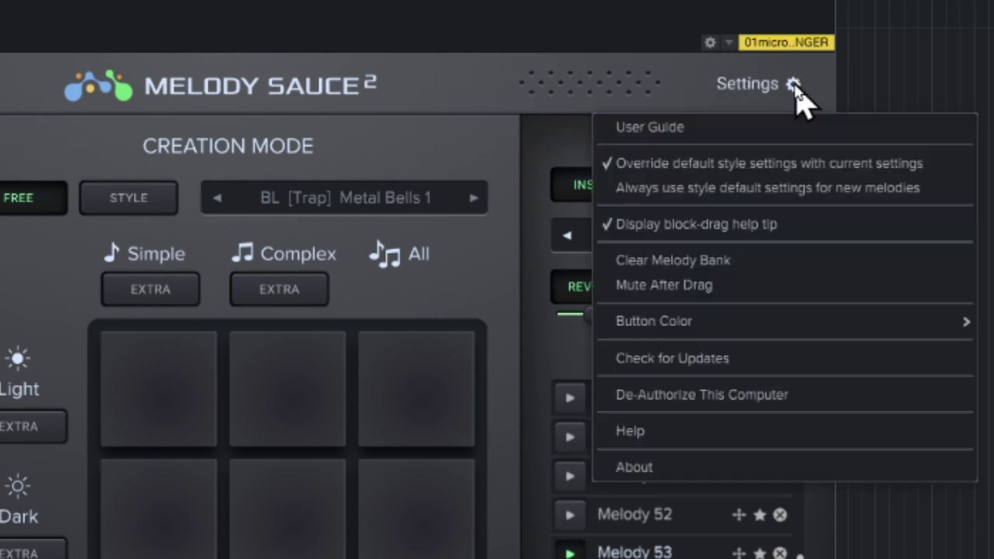
click(751, 261)
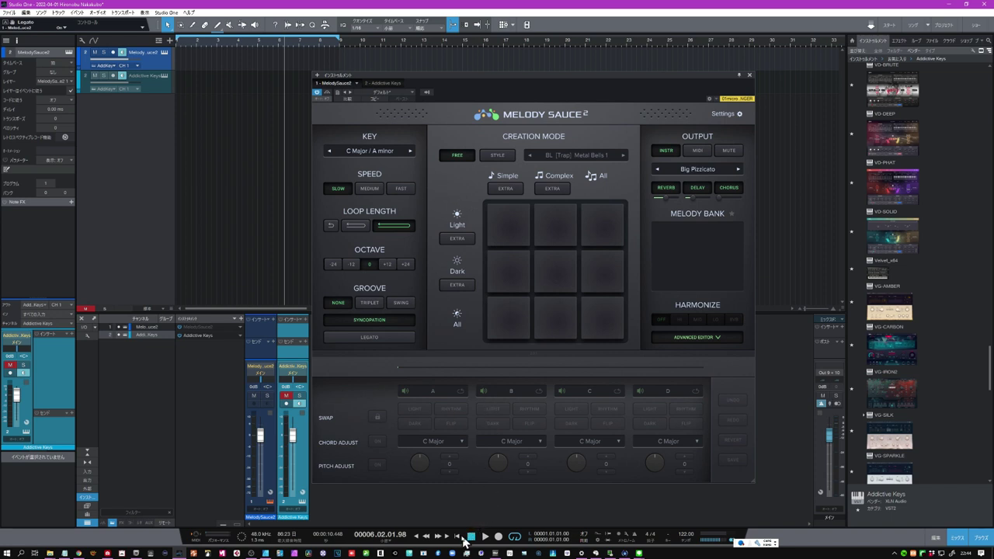
click(457, 538)
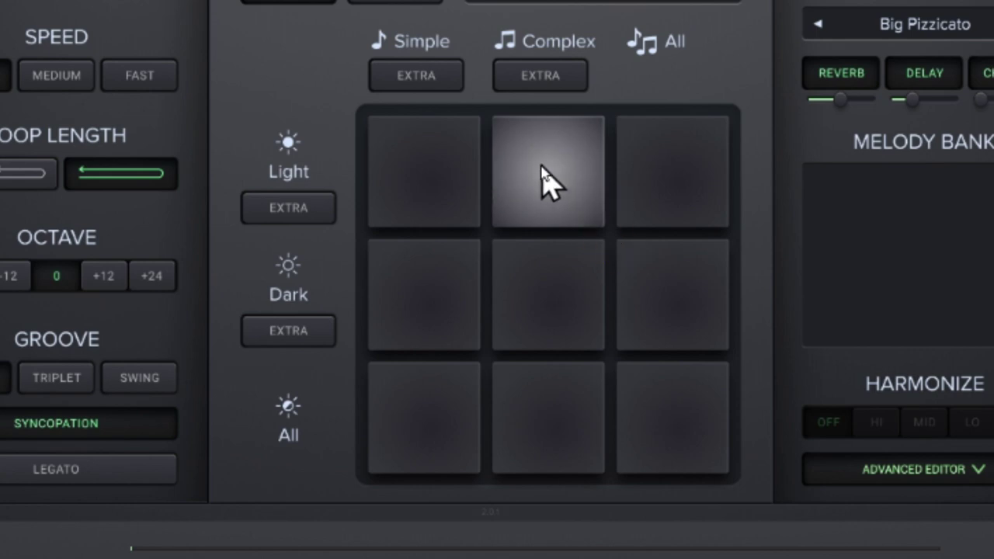
Enable Extra for Complex, generate a Light/Complex melody, and audition it before stopping playback.
click(556, 77)
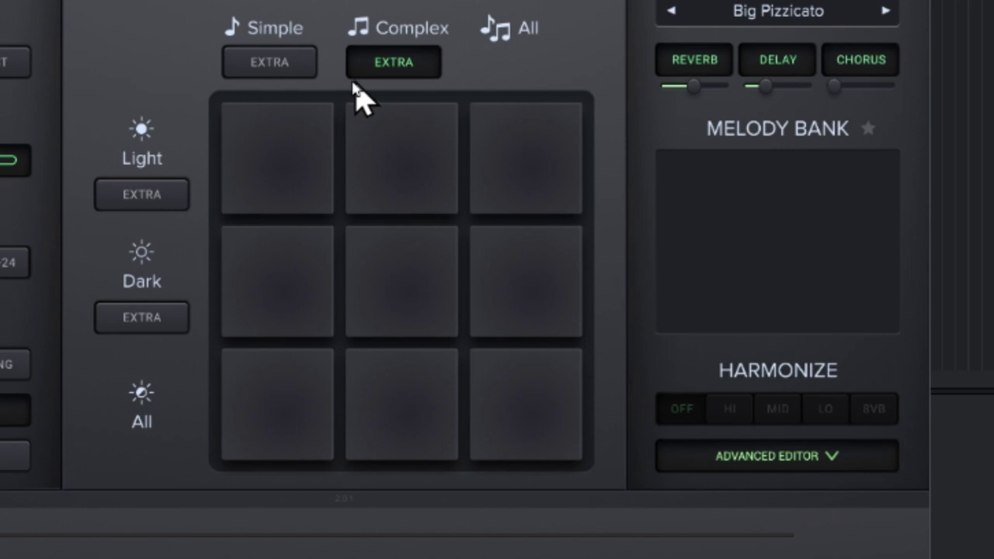
click(406, 144)
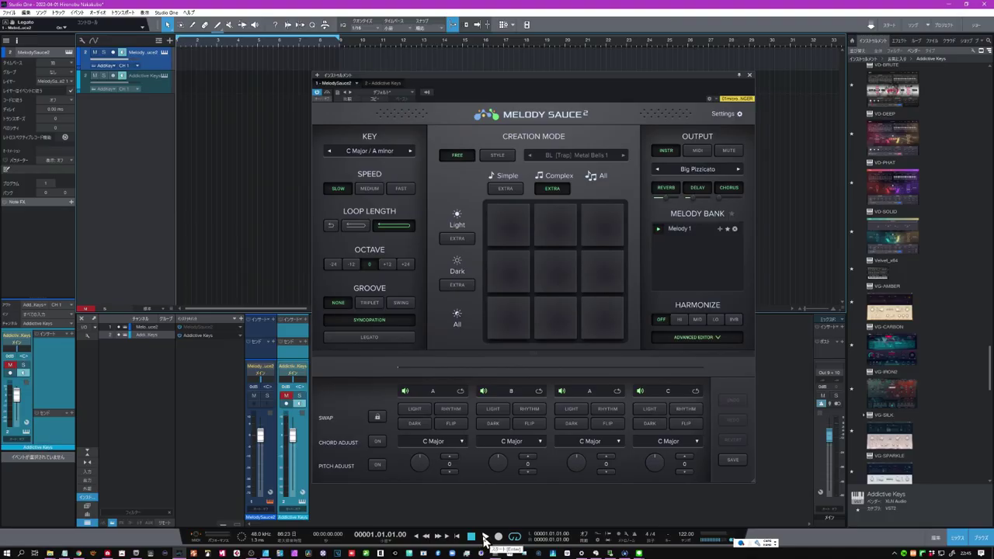
click(484, 536)
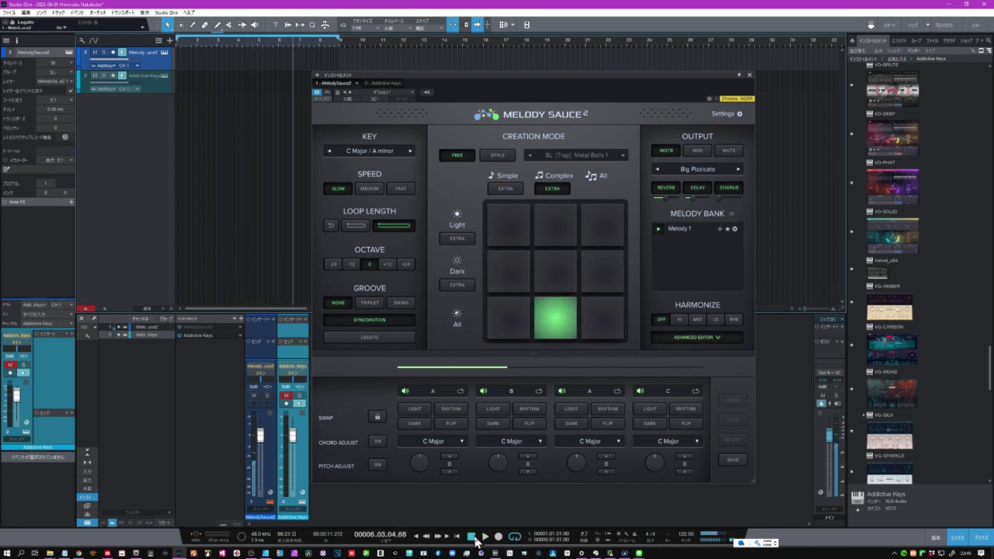
click(472, 536)
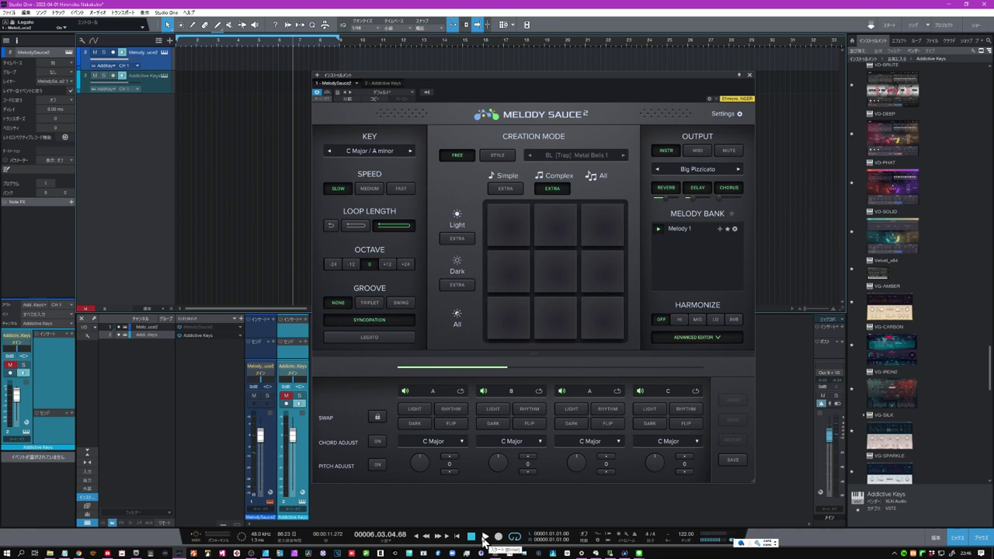
Set the speed to Medium and generate more Light/Complex melodies during playback.
click(370, 188)
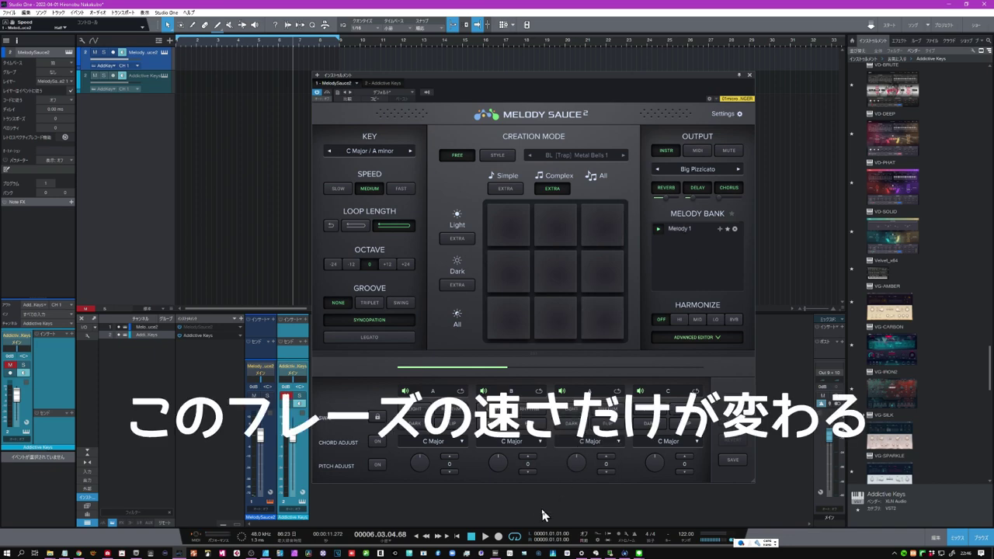
click(486, 537)
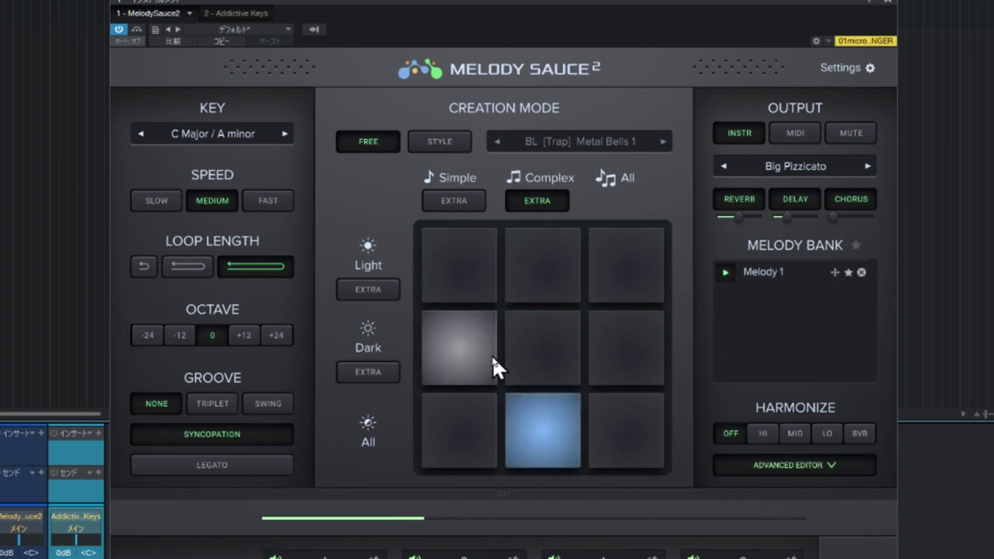
click(536, 262)
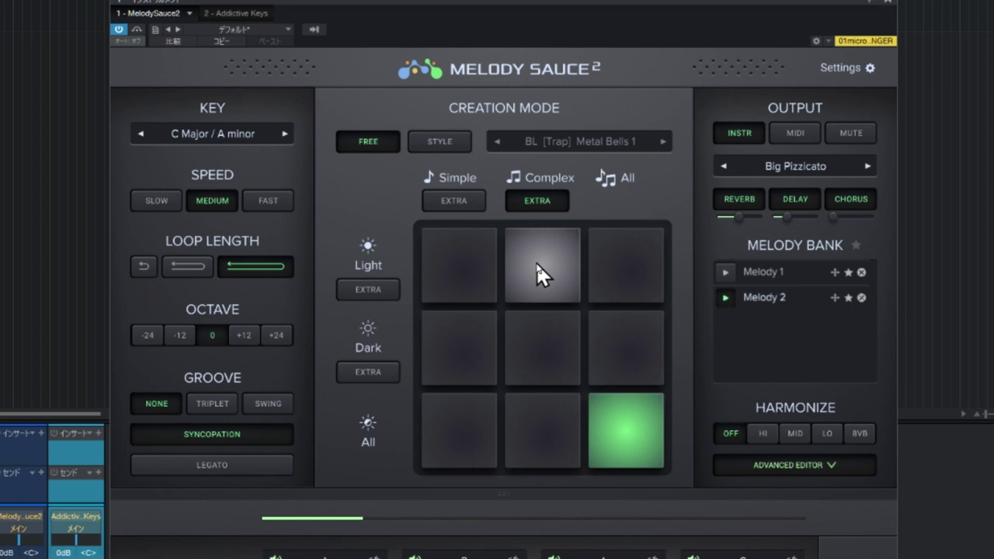
click(536, 262)
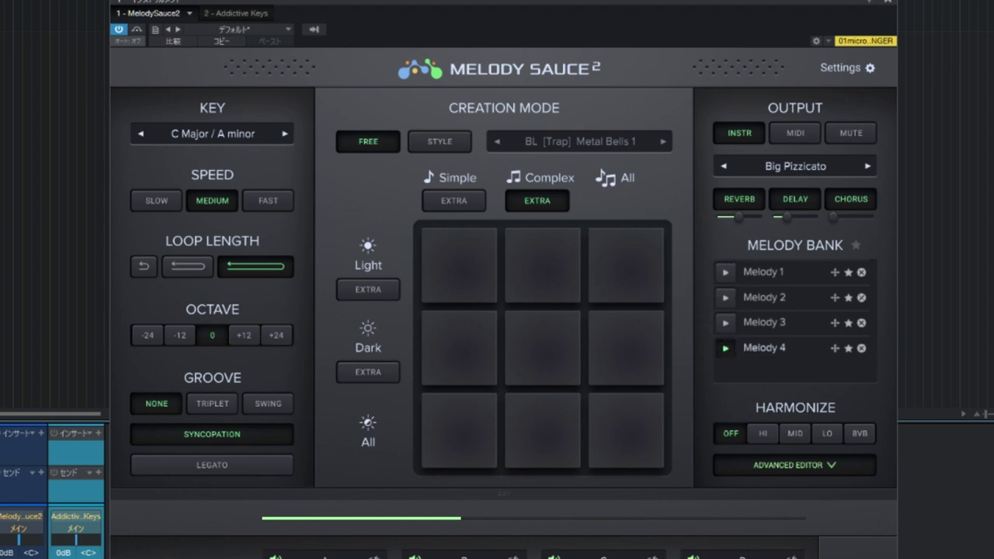
Audition Melody 2 and Melody 1 from the Melody Bank.
click(724, 297)
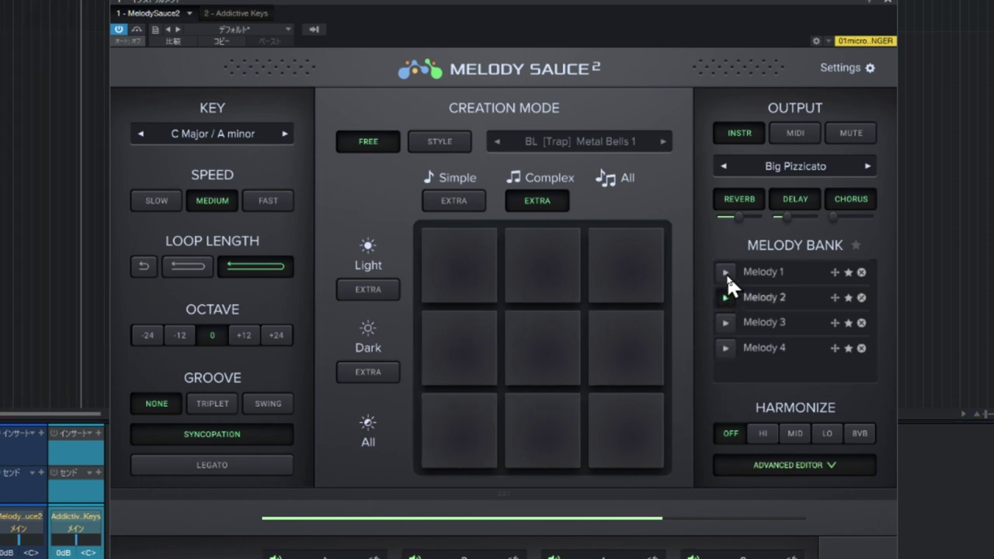
click(726, 272)
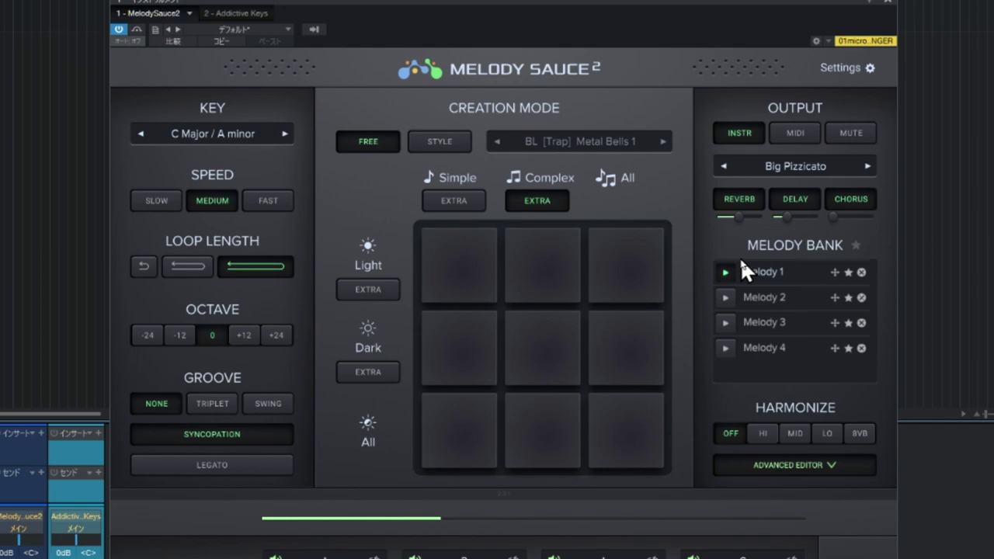
Change the output instrument to the Felt Piano sound and generate another Light/Complex melody.
click(776, 167)
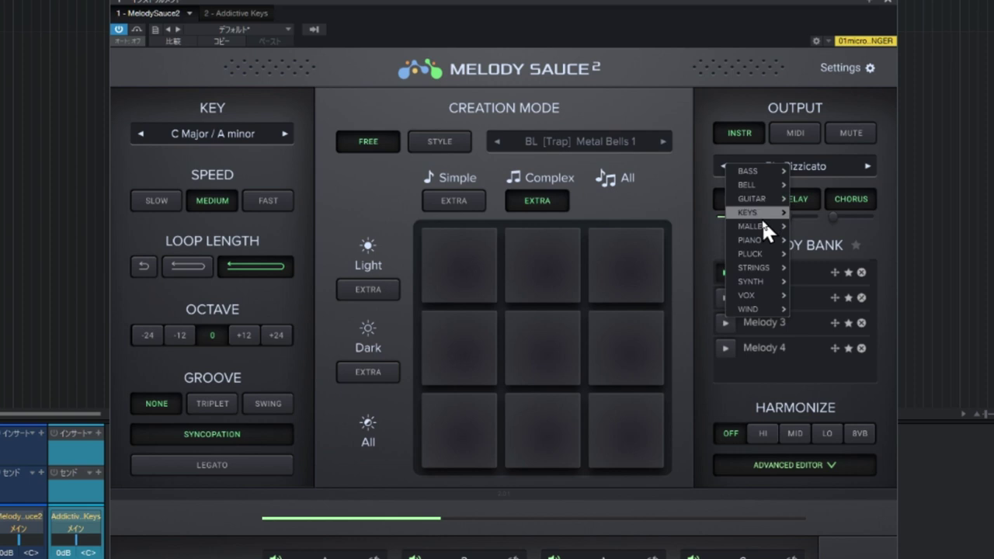
mouse_move(755, 241)
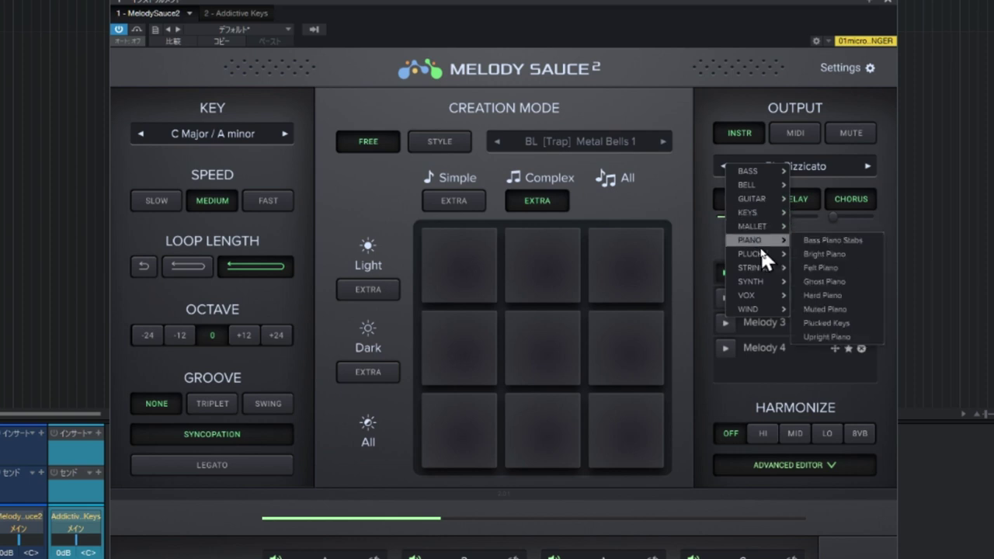
click(811, 262)
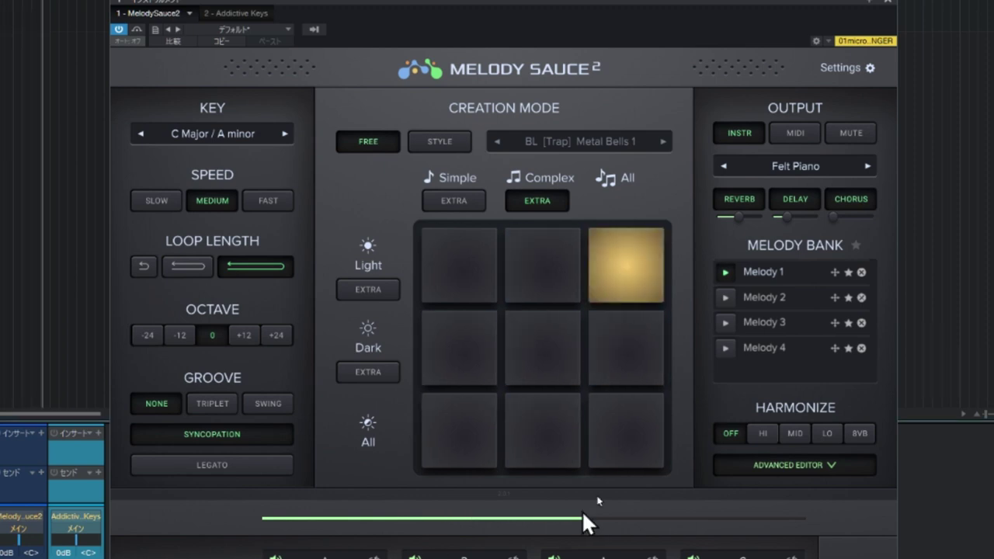
click(533, 258)
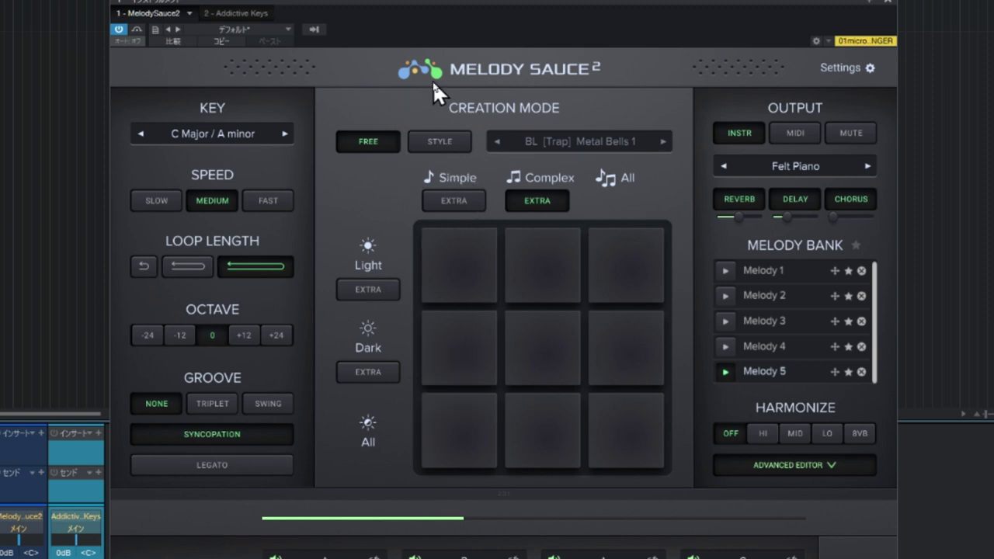
Switch the creation mode to Style and load the Pop style High Strings.
click(434, 142)
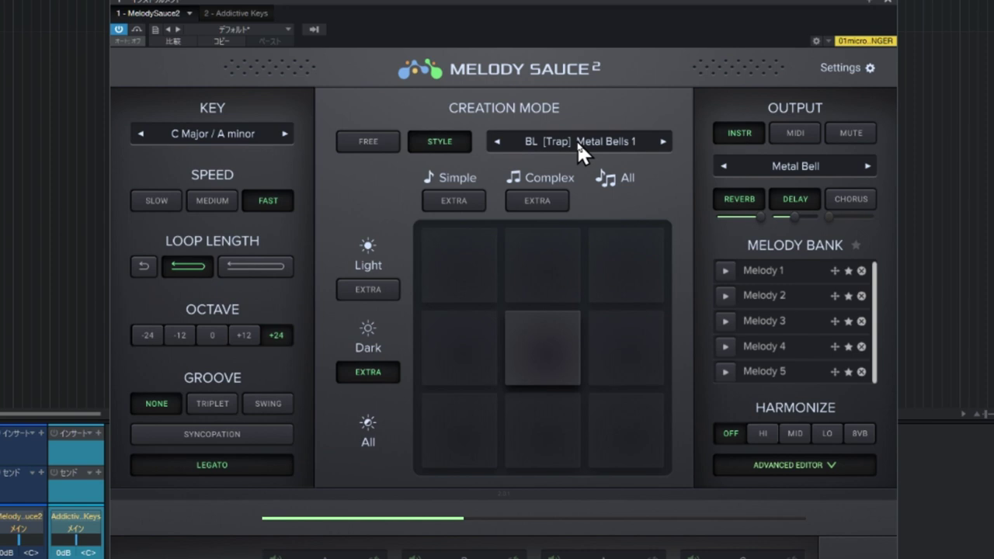
click(576, 140)
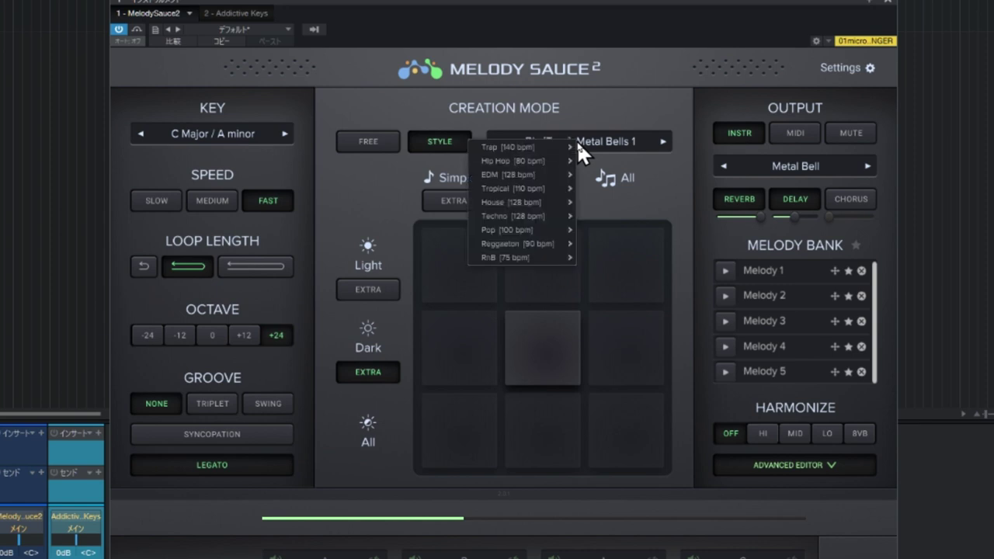
mouse_move(531, 201)
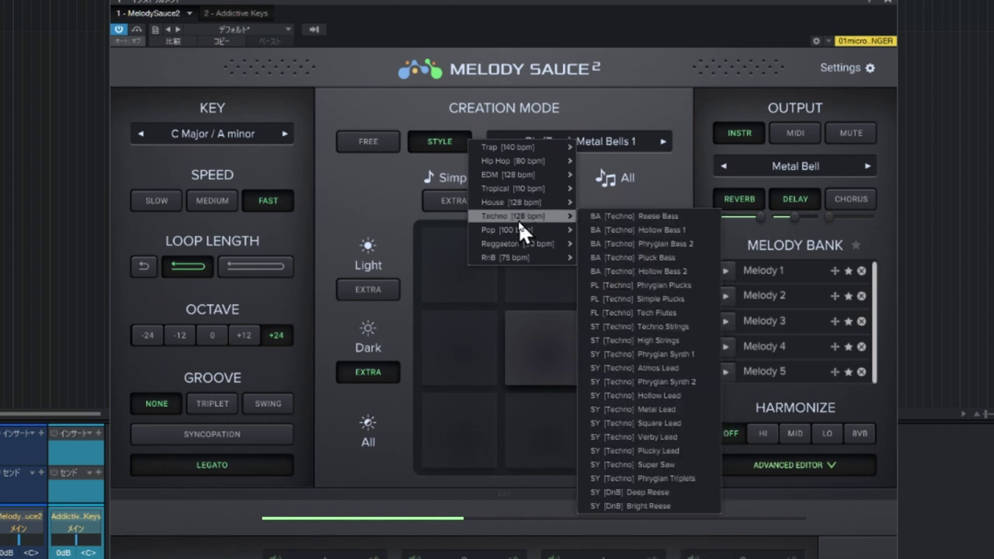
mouse_move(510, 226)
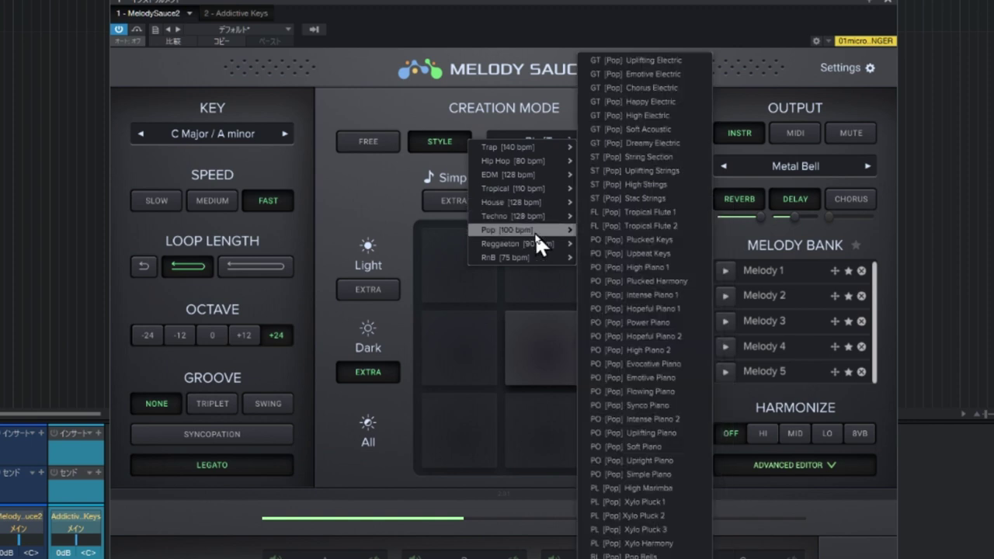
click(625, 185)
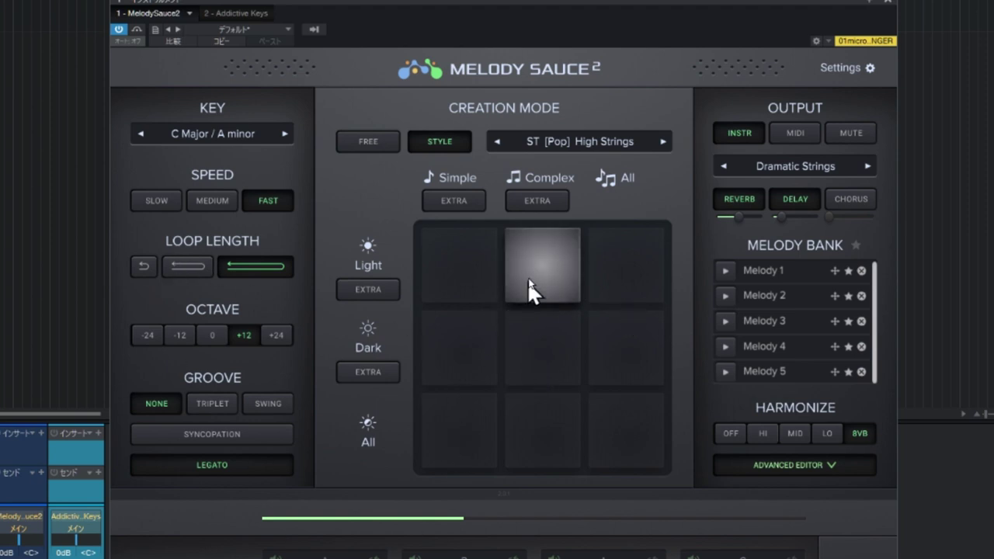
Generate Light/Complex melodies with the High Strings style, both without and with Extra enabled for Complex.
click(528, 251)
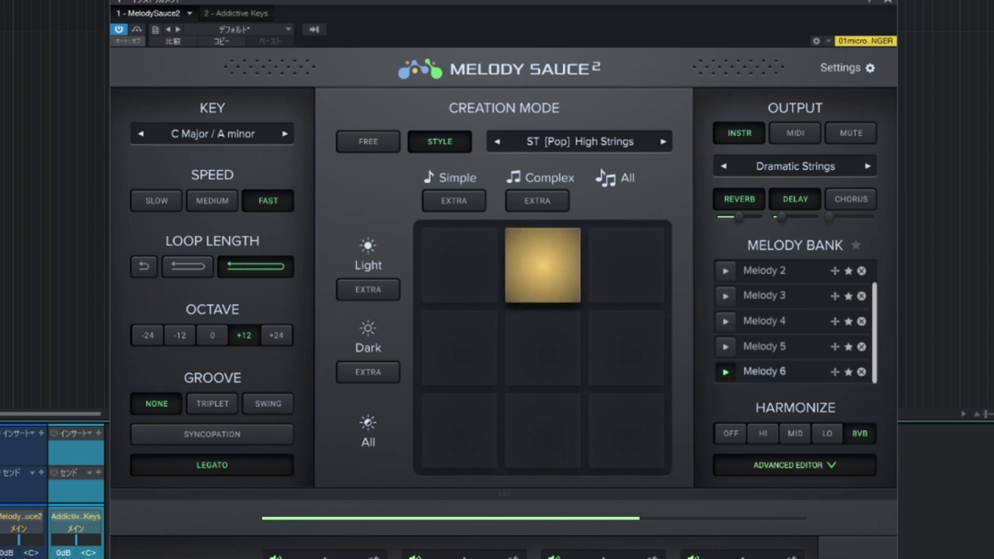
click(547, 263)
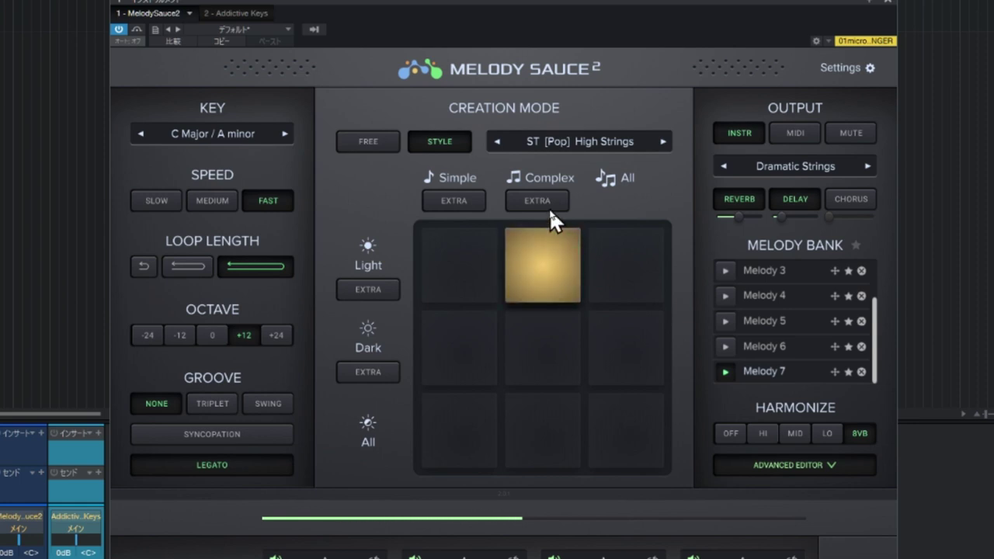
click(549, 205)
click(528, 277)
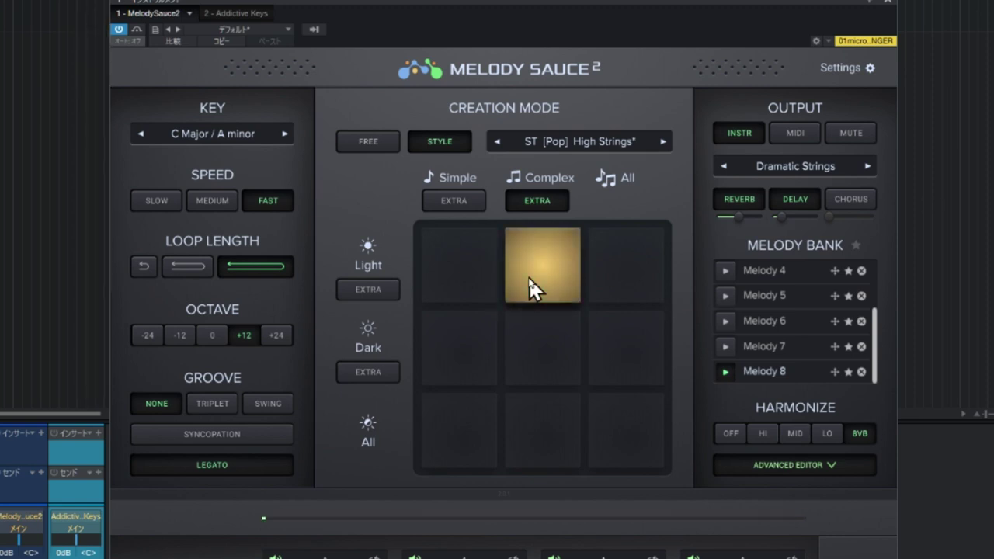
Generate a Dark/Complex melody with the Stac Strings style and a Light/Complex melody with the Tropical Flute 1 style.
click(662, 143)
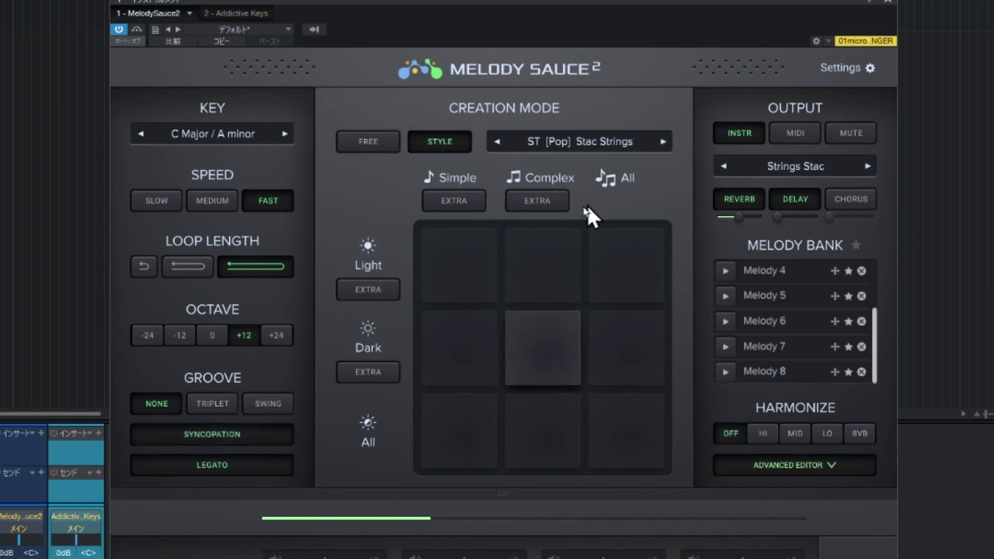
click(536, 327)
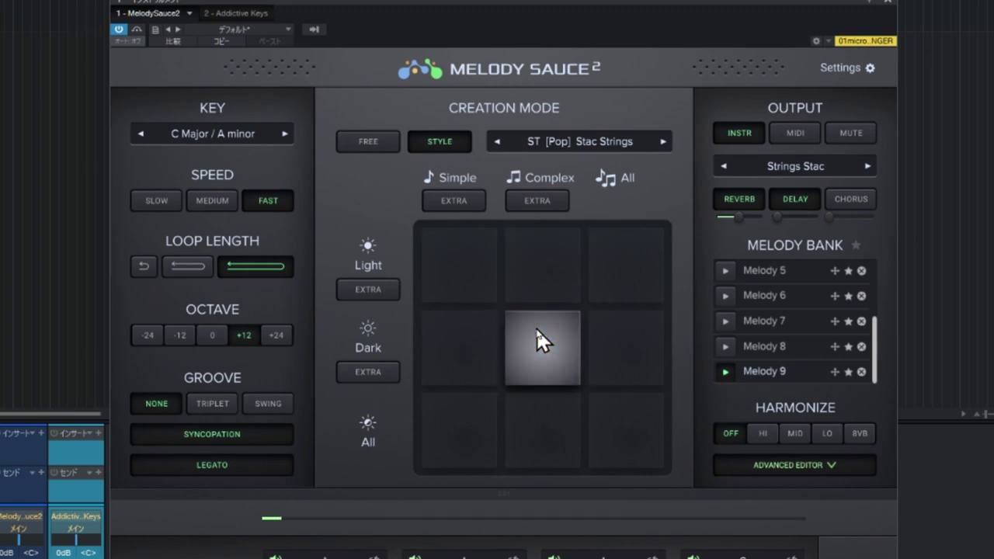
click(664, 142)
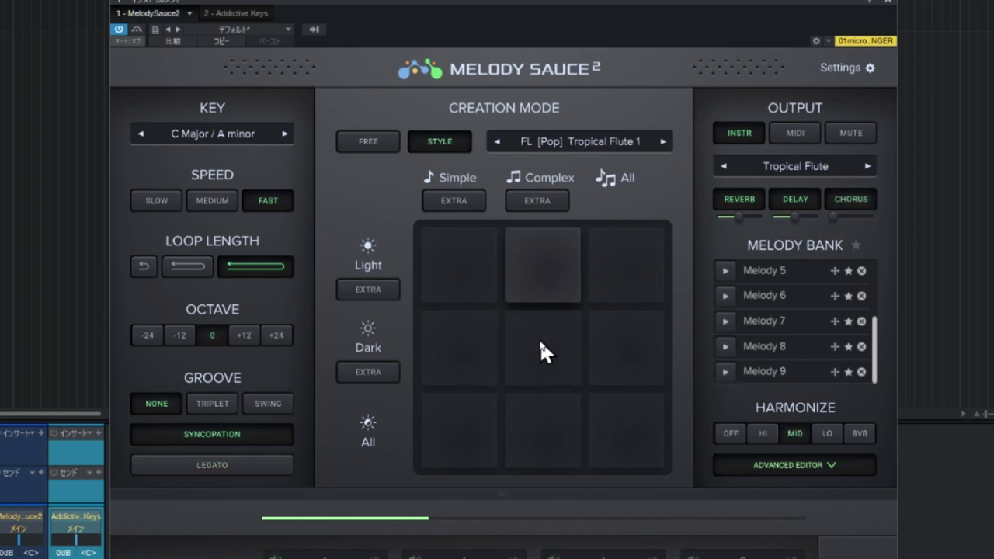
click(541, 298)
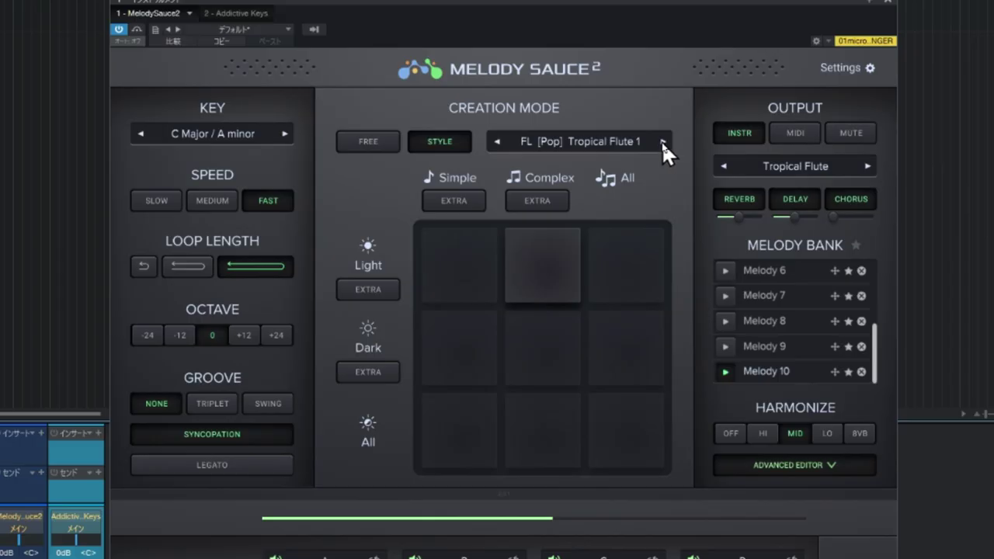
Load the Tropical Flute 2 style and generate several Dark/Simple melodies during playback.
click(662, 142)
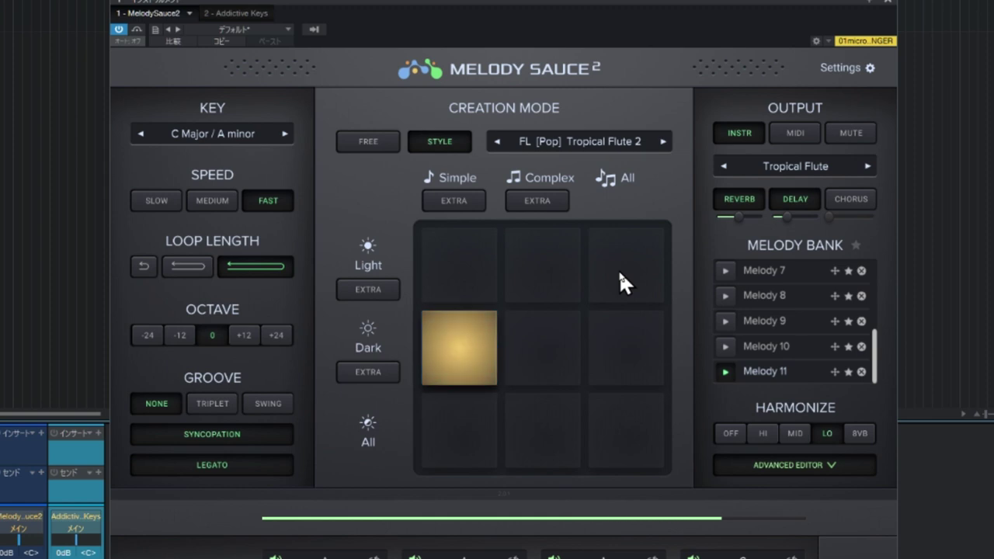
click(462, 348)
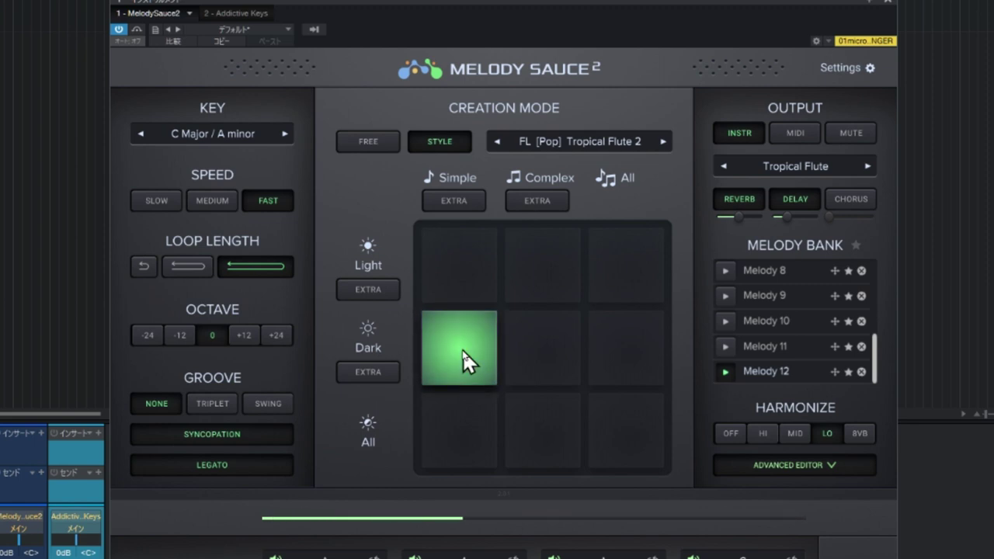
click(462, 349)
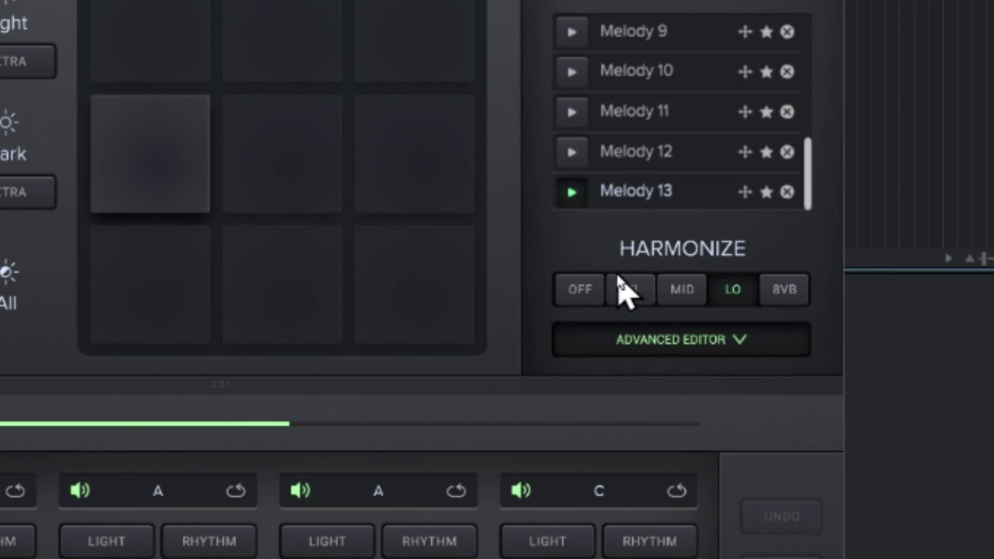
Compare the Harmonize settings Off, HI, MID and LO on Melody 13, finishing with 8VB.
click(582, 291)
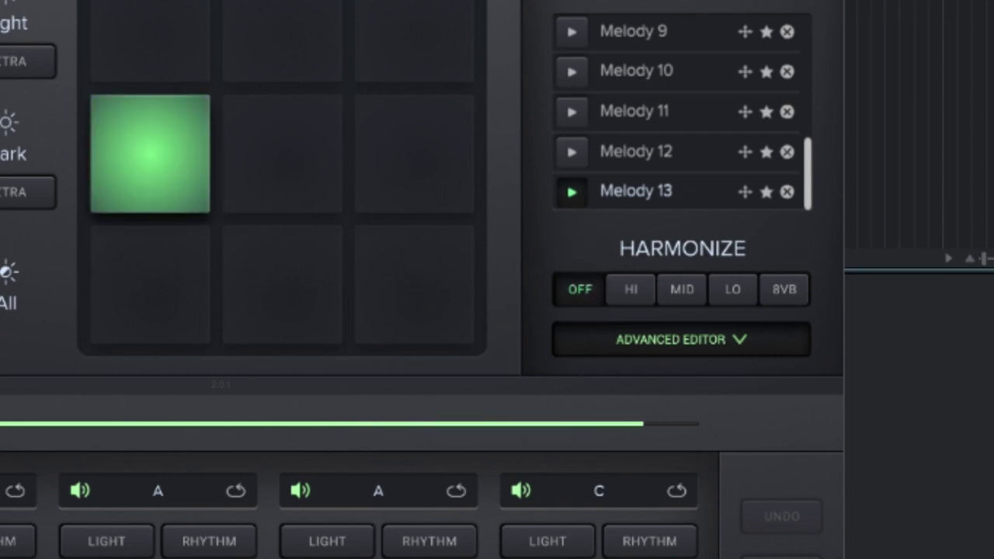
click(641, 299)
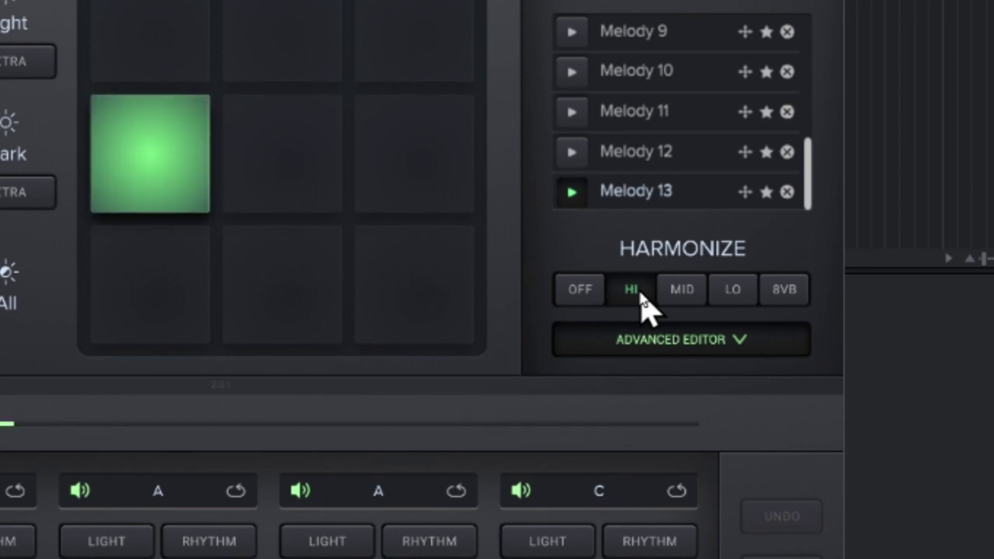
click(691, 295)
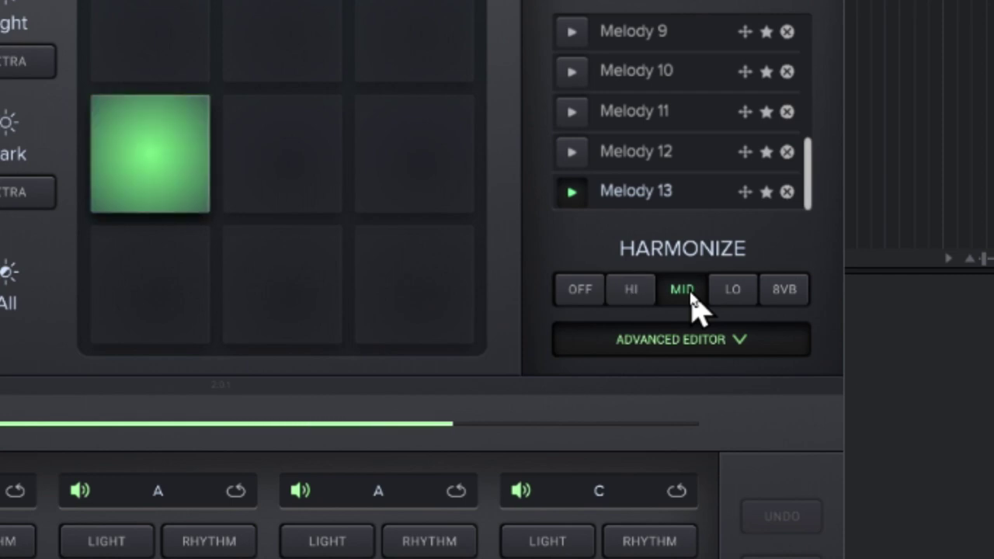
click(743, 292)
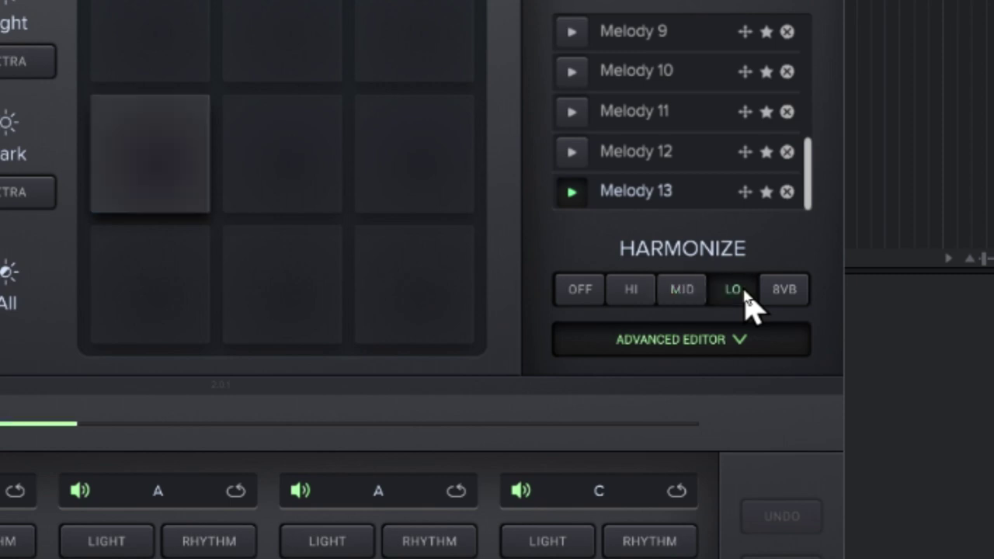
click(794, 300)
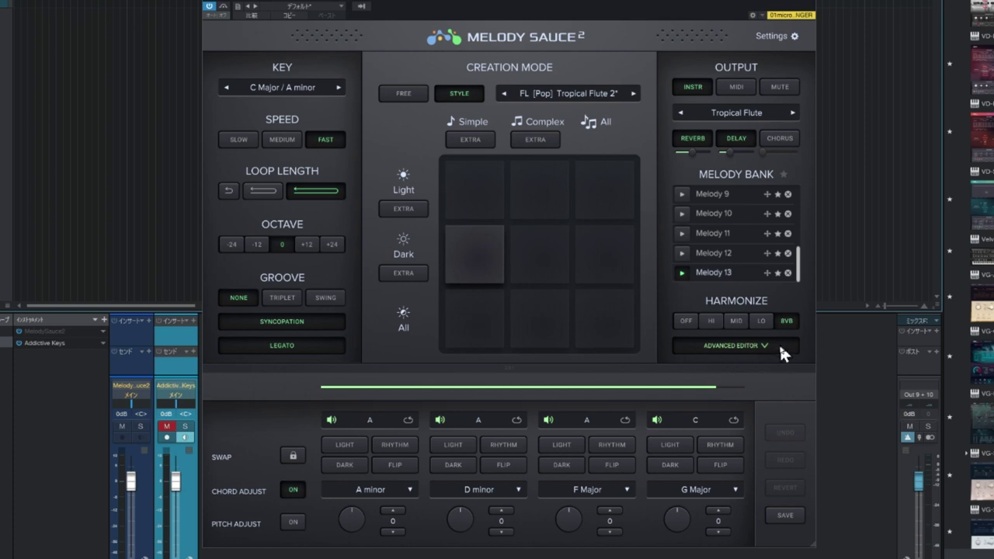
Hide and reopen the Advanced Editor, and set the fourth segment's chord to G 7 and the second segment's to E minor.
click(736, 350)
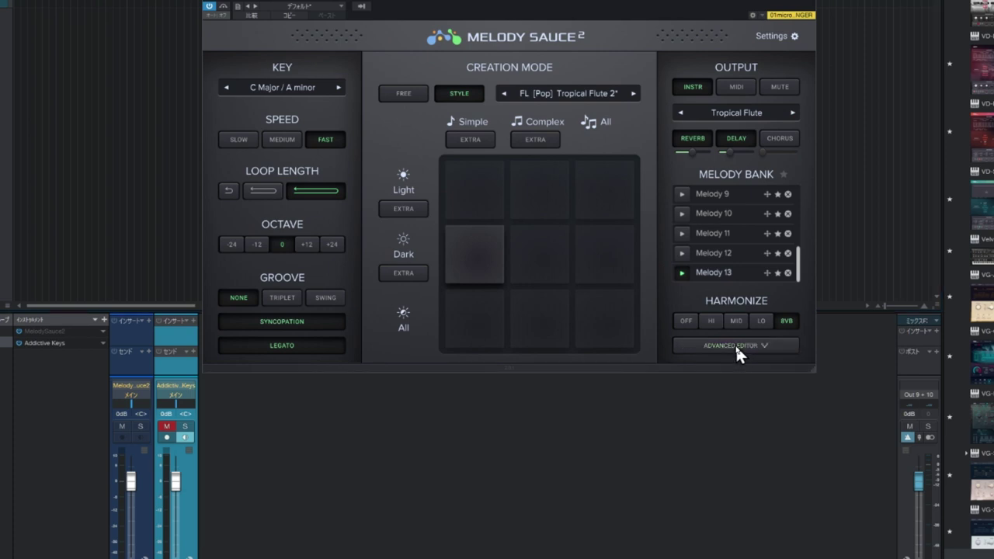
click(736, 349)
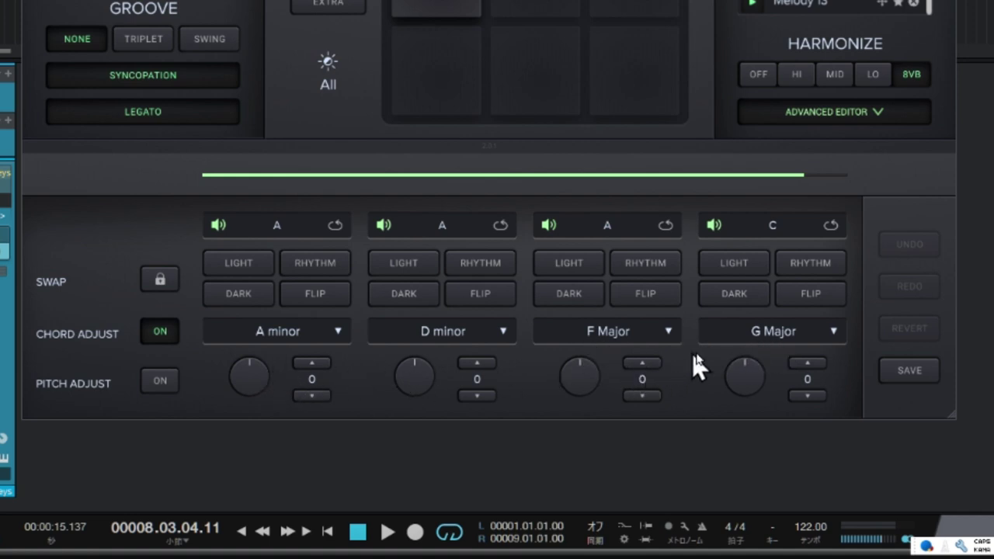
click(765, 341)
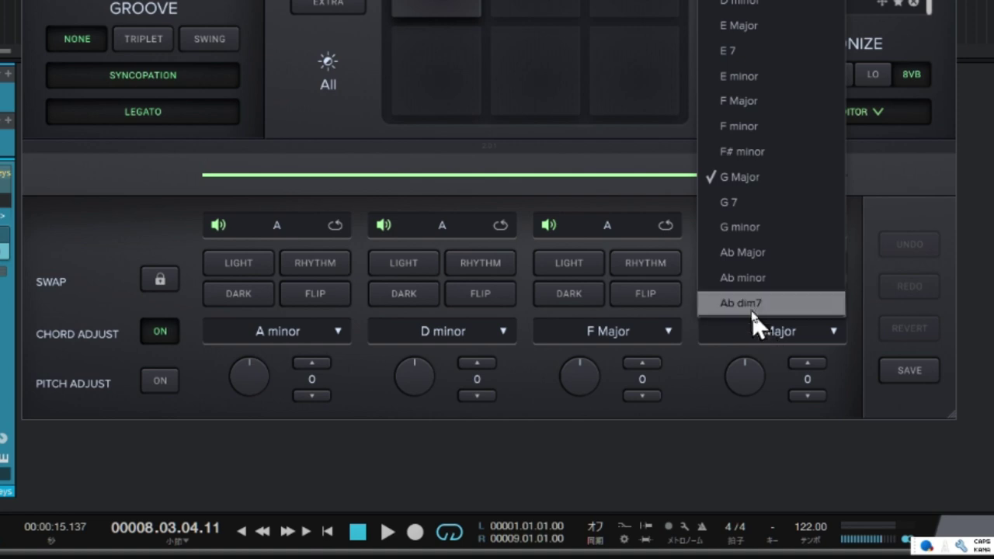
click(735, 207)
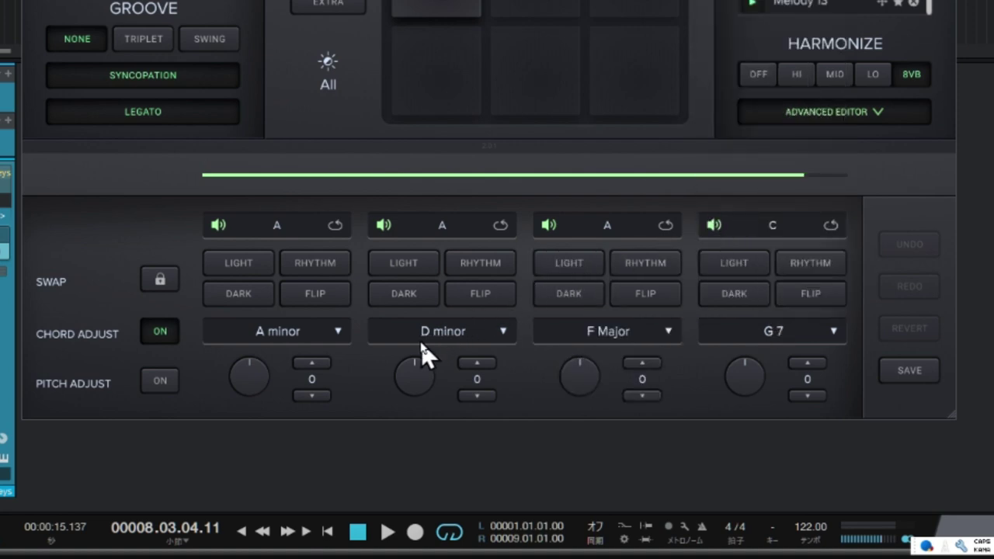
click(495, 340)
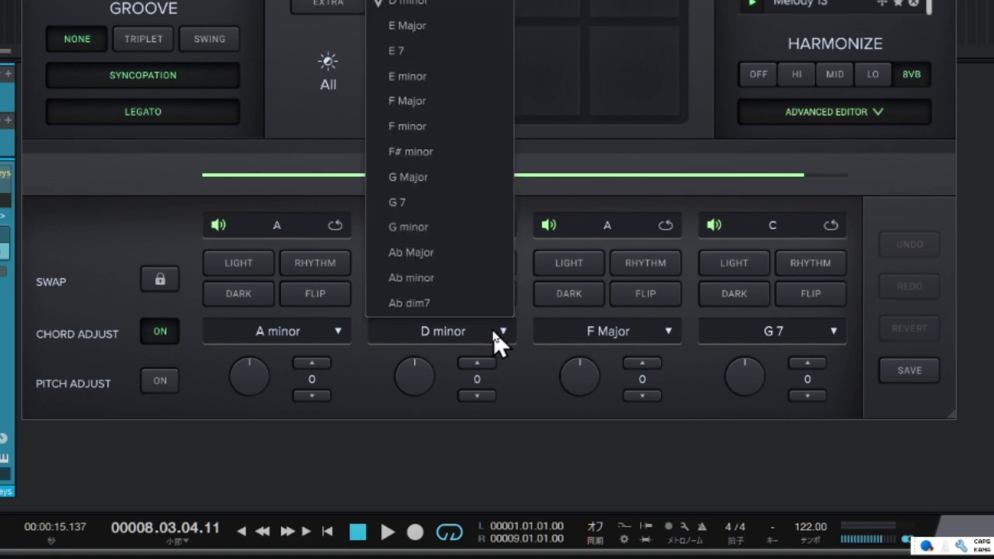
click(444, 81)
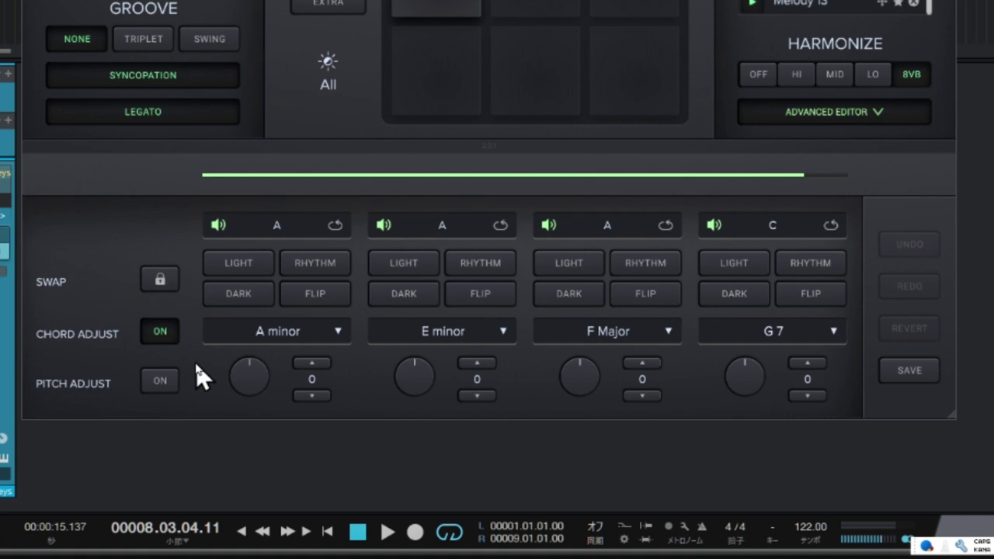
Play the song from the beginning and generate three more Dark/Simple melodies over the adjusted chords.
click(330, 532)
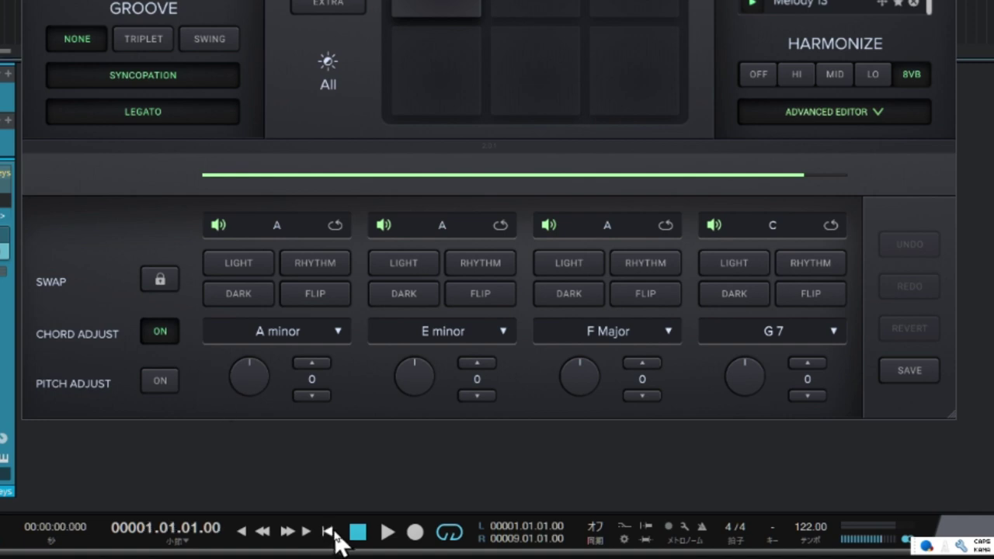
click(382, 535)
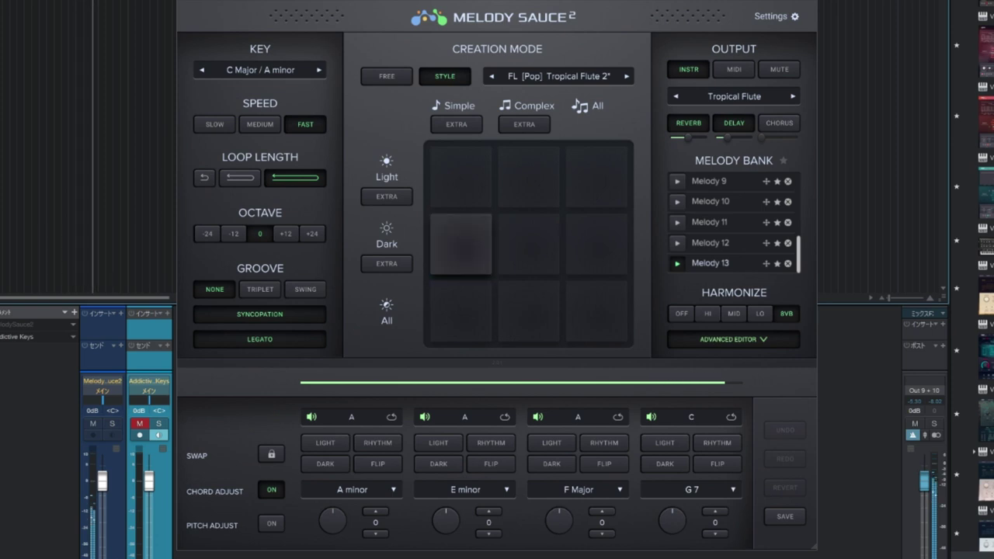
click(457, 249)
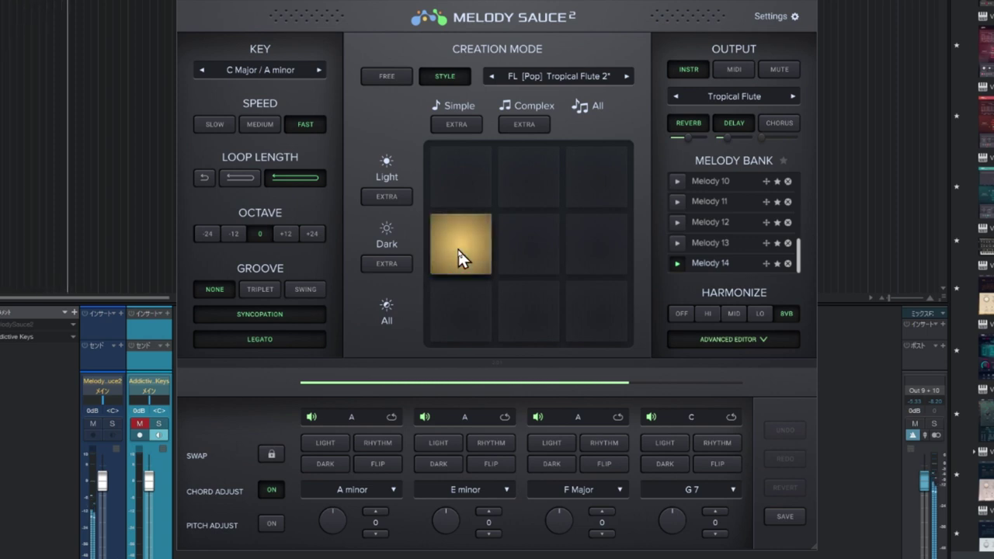
click(457, 248)
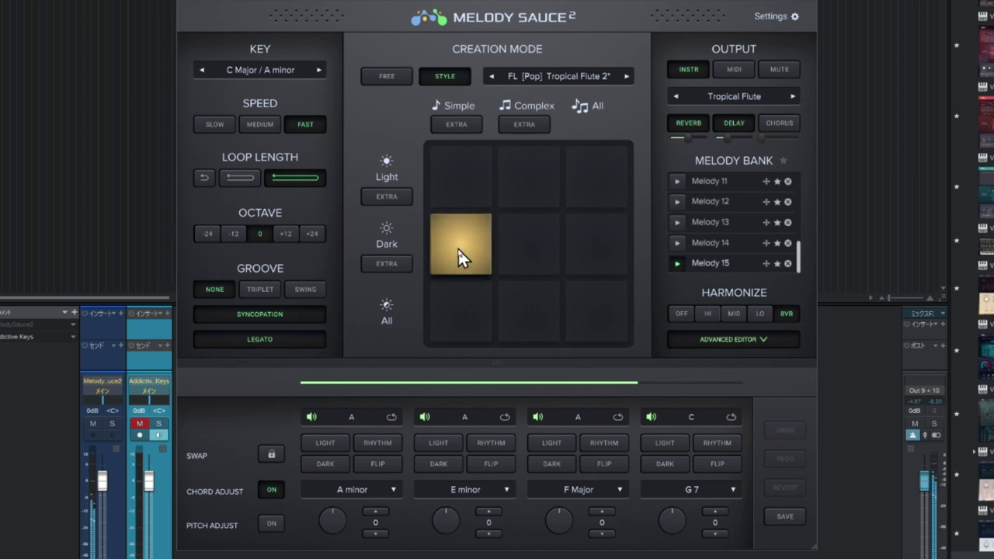
click(458, 247)
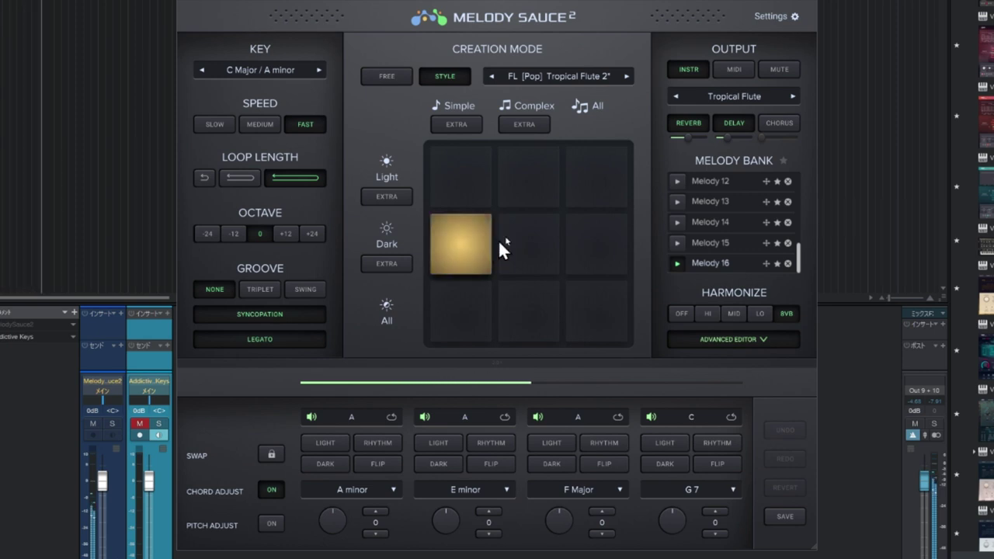
Load the Pop style Plucked Keys and generate Light/Complex melodies.
click(628, 75)
click(538, 175)
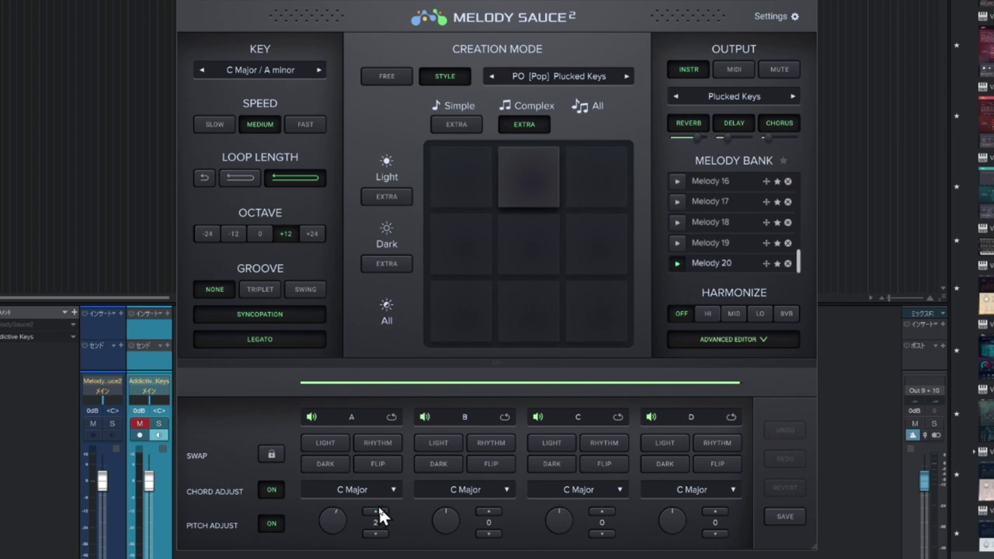
Edit segment A of the melody by setting its pitch adjustment to 3, swapping its rhythm and turning on Flip.
click(384, 511)
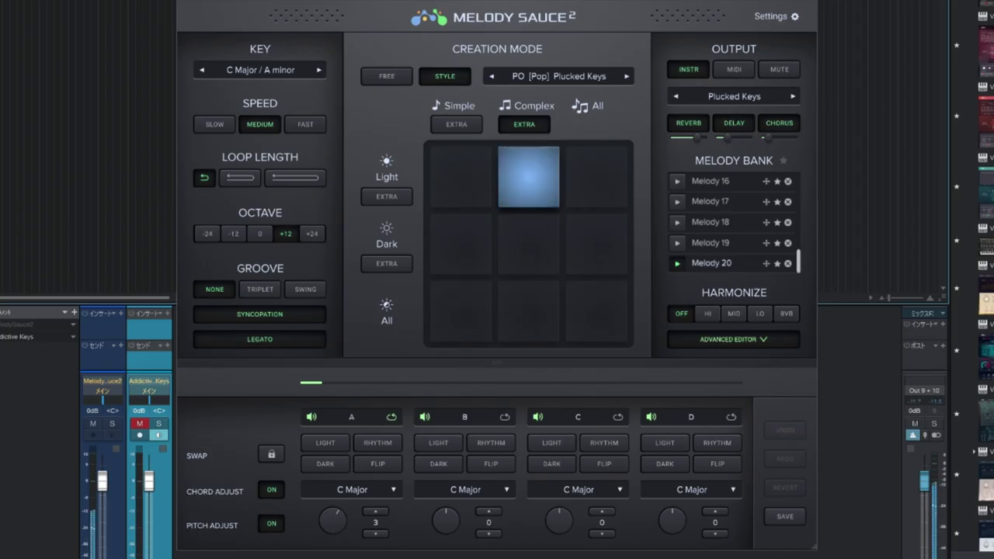
click(369, 444)
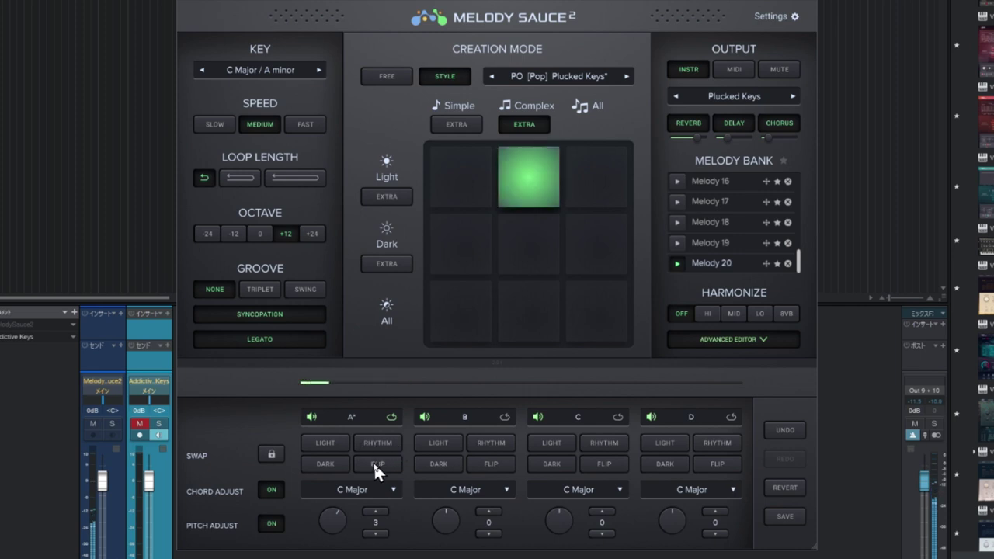
click(376, 464)
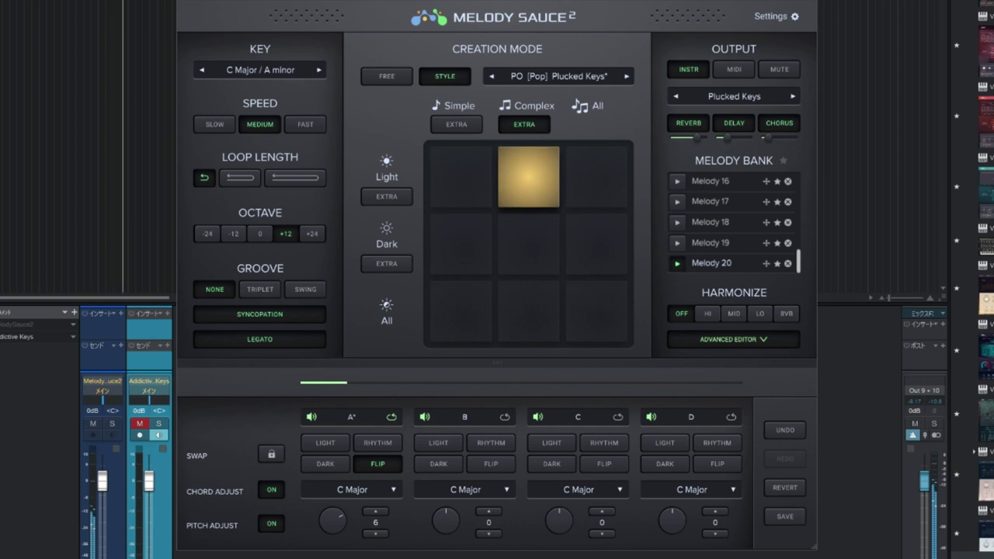
Turn on the Swap lock, switch off segment A's loop and play the whole melody.
key(space)
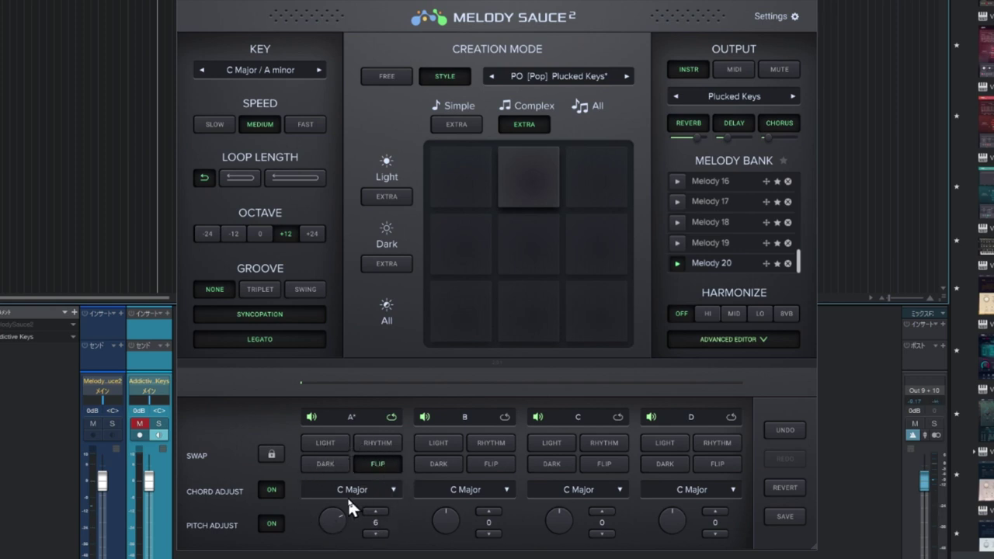
click(273, 455)
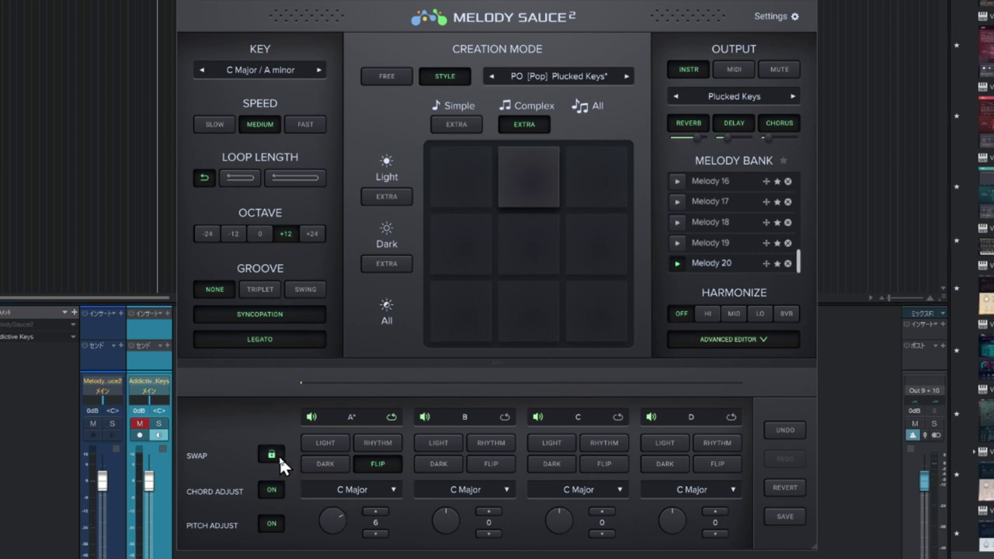
click(359, 461)
click(391, 417)
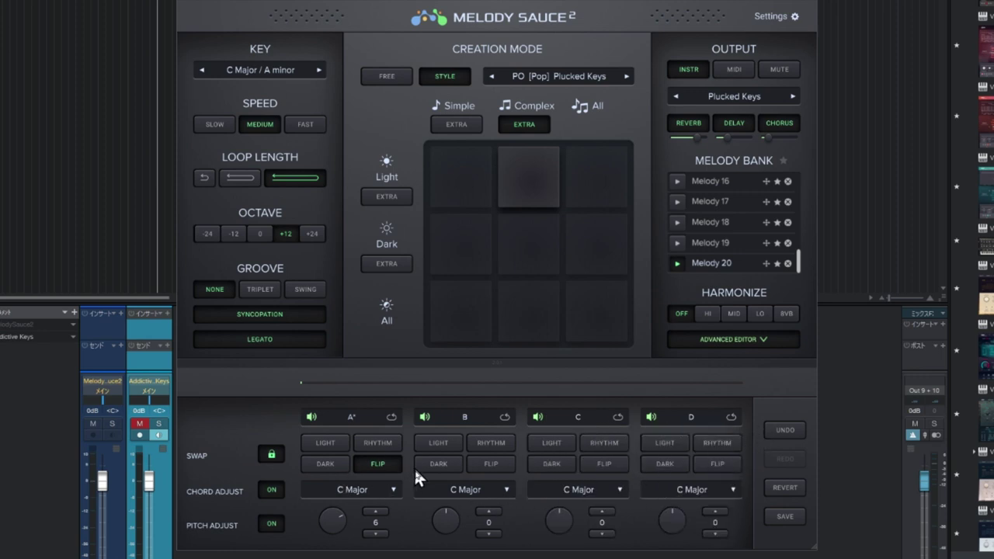
click(450, 558)
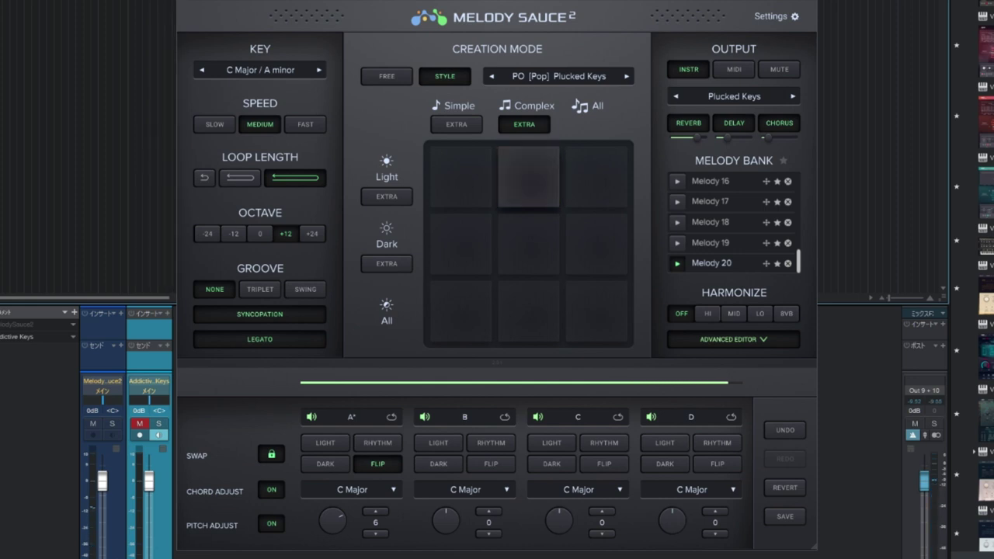
Step through the Pop style presets to Hopeful Piano 1 and play a newly generated Dark/Simple melody.
click(627, 76)
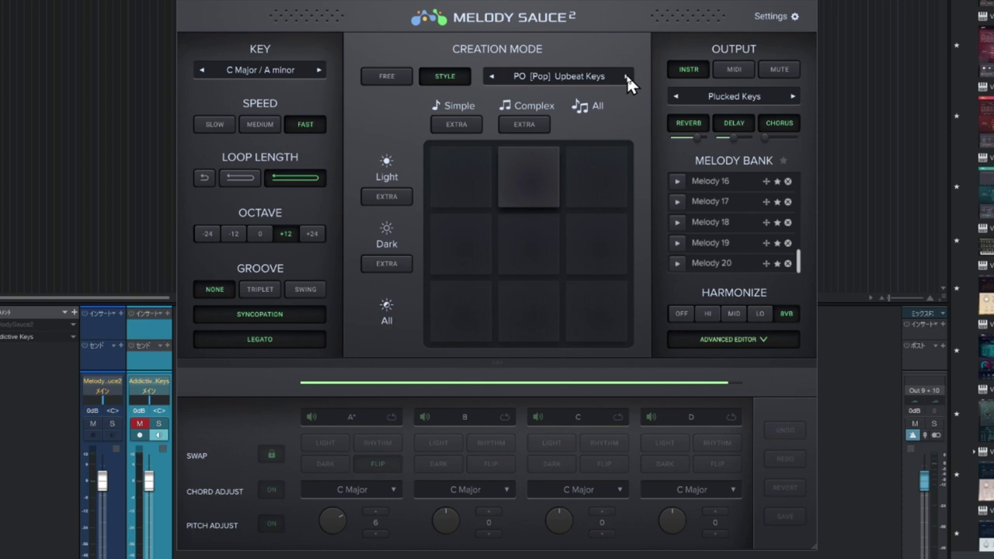
click(627, 76)
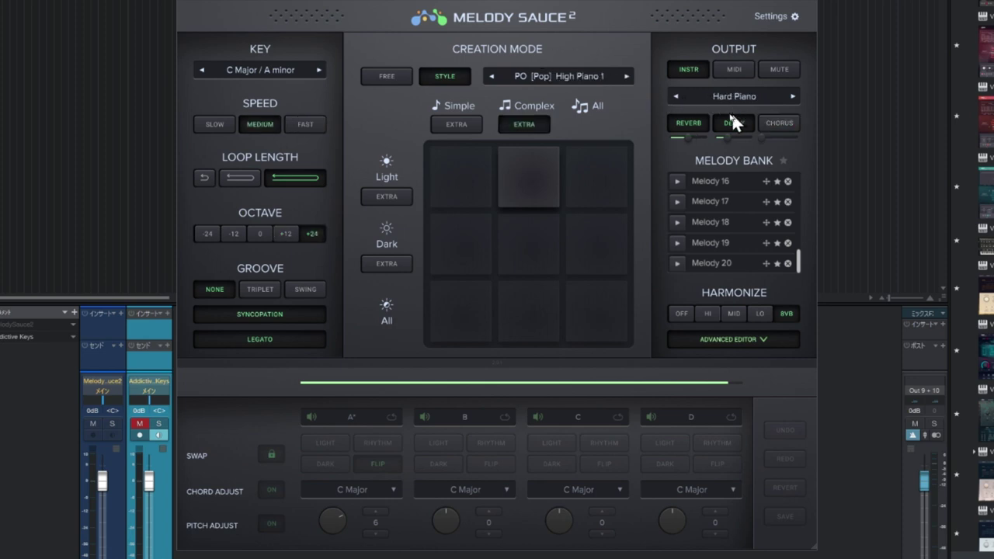
click(627, 76)
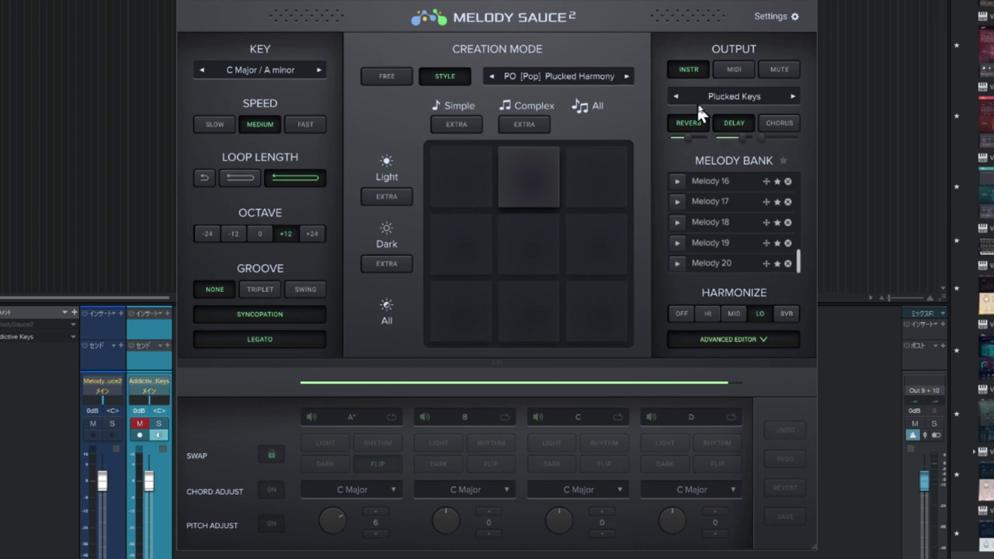
click(625, 76)
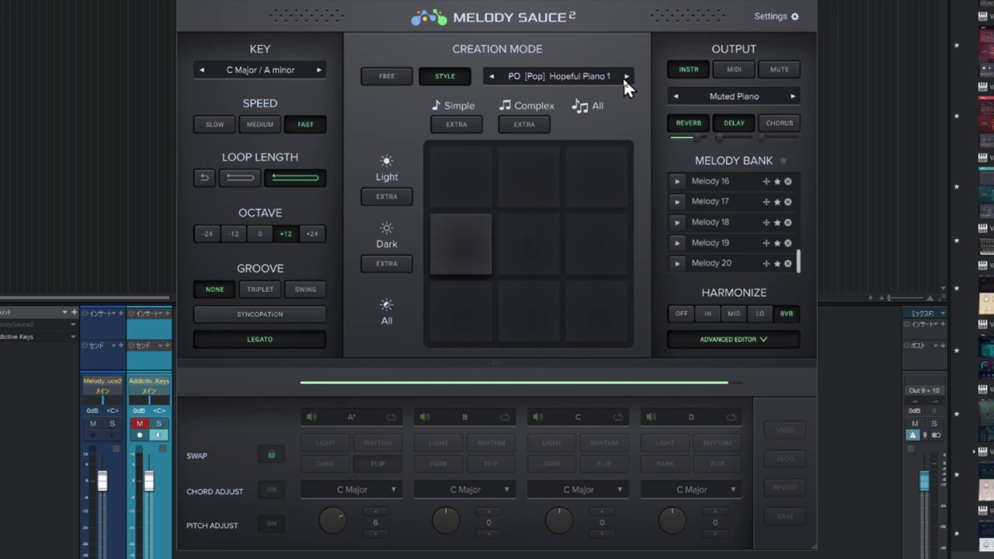
click(736, 118)
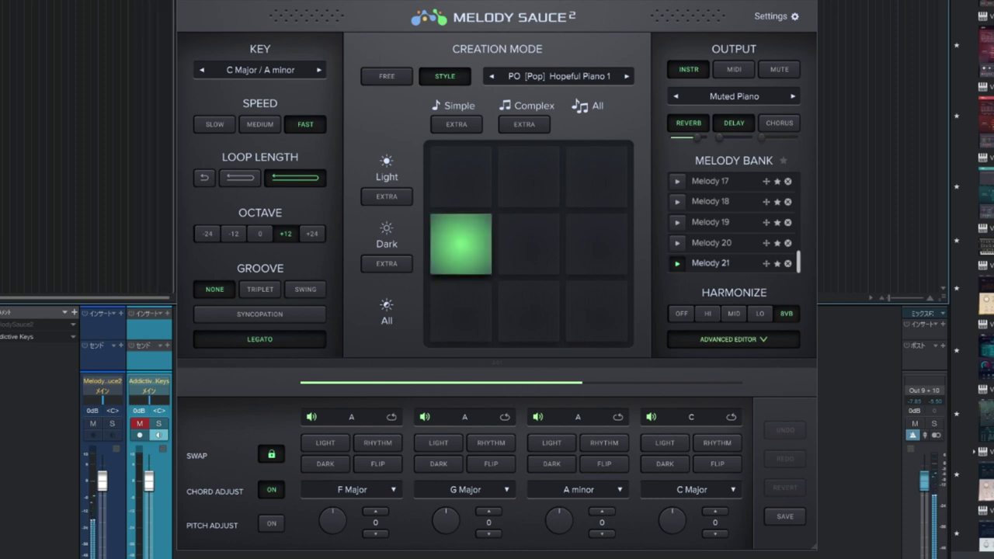
key(space)
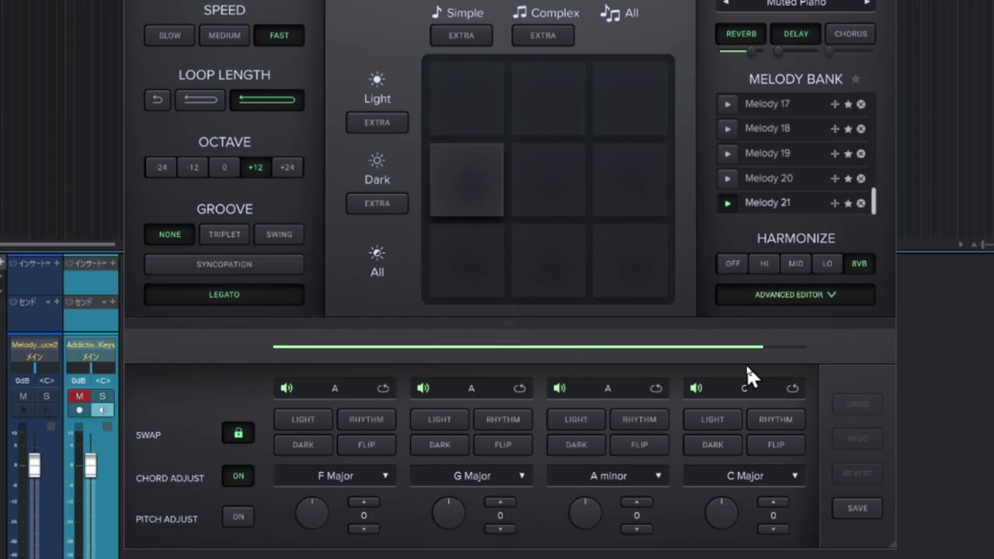
Generate one more Dark/Simple melody, and a series of Light/Simple melodies in Free mode with the Hard Piano sound.
click(463, 171)
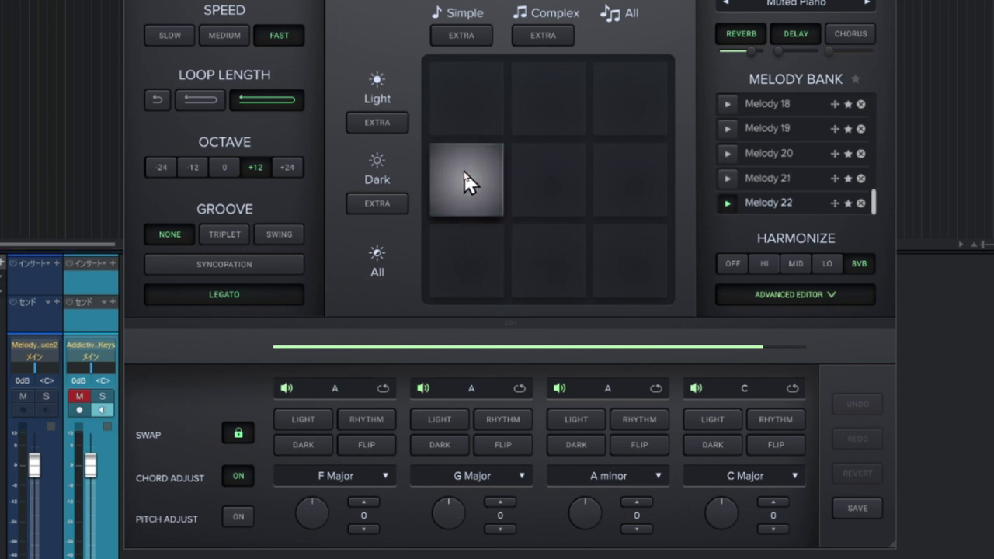
click(472, 115)
click(472, 113)
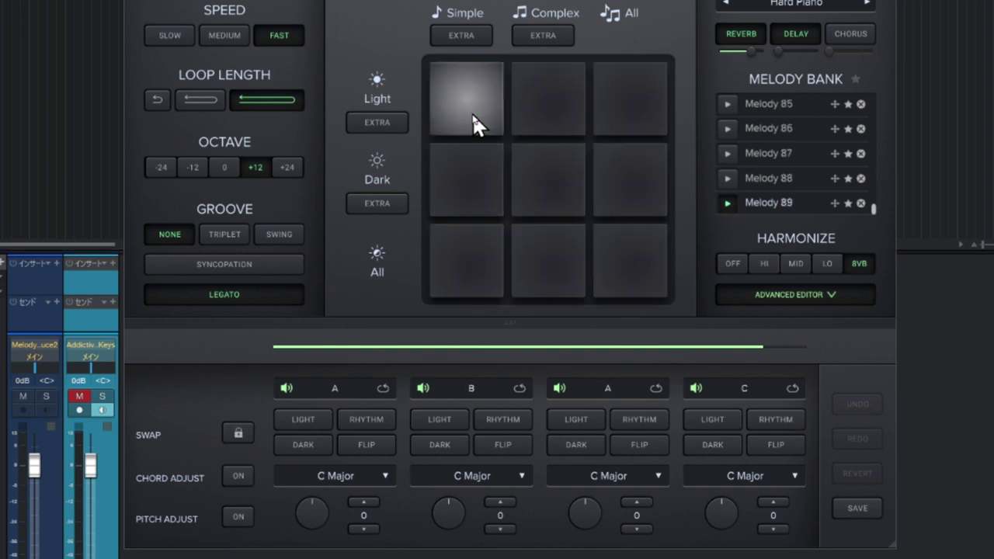
click(472, 112)
click(472, 110)
click(472, 109)
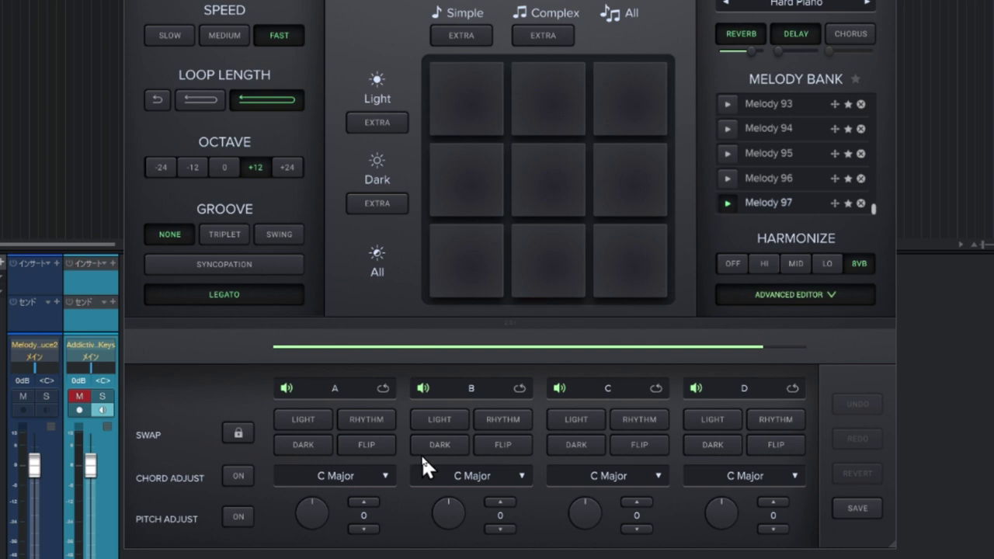
Try rearranging the melody by swapping segments B and C and copying B across the last three slots, and revert it.
click(477, 392)
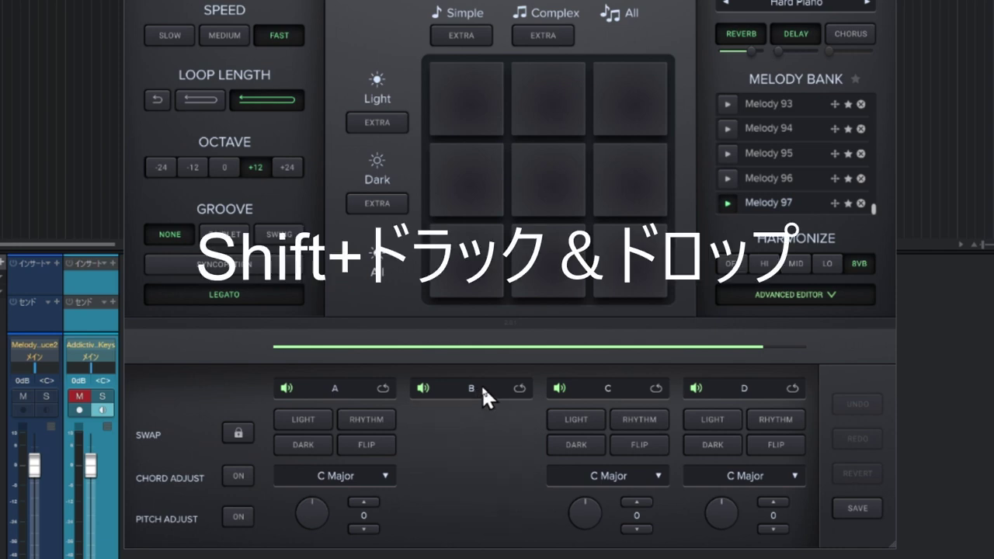
drag(482, 388, 615, 393)
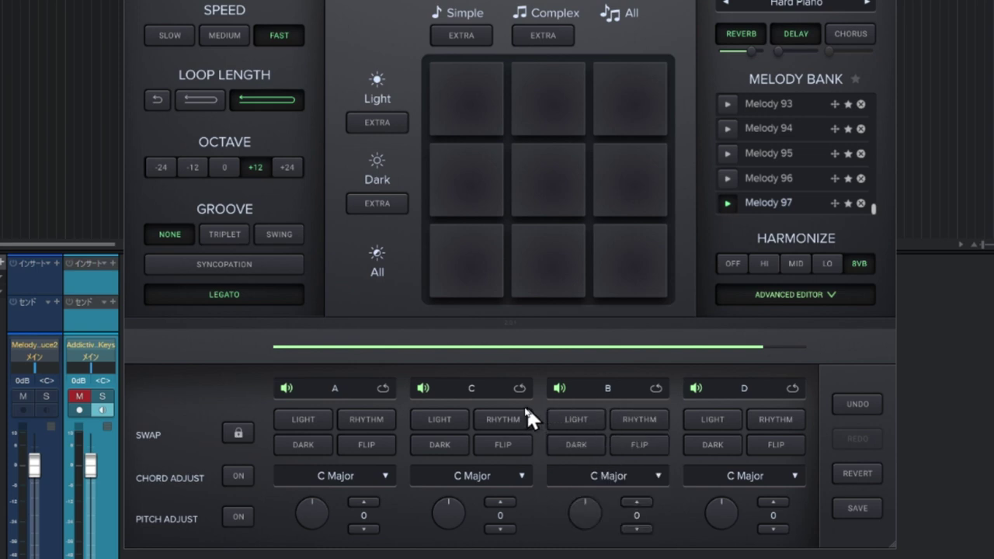
drag(482, 399, 610, 386)
drag(487, 393, 488, 393)
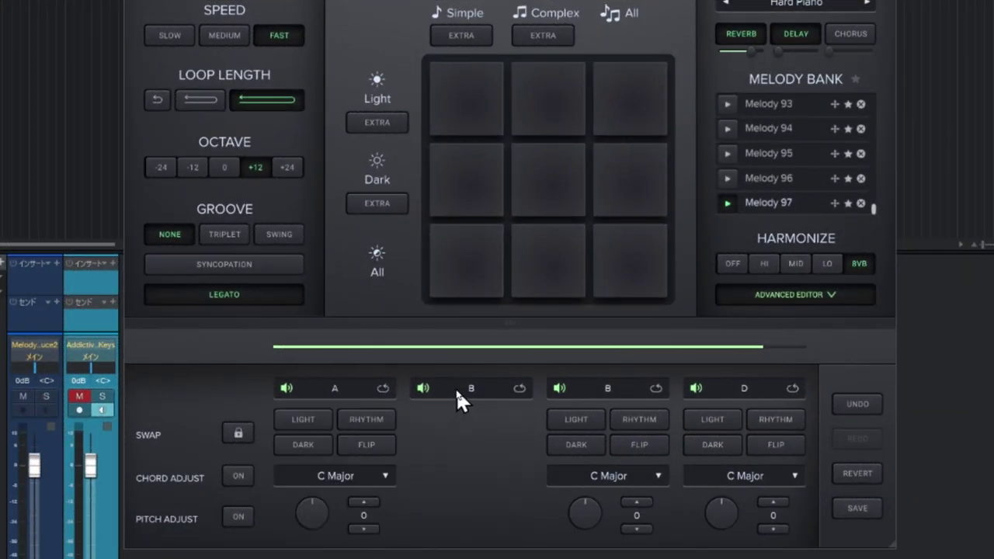
drag(657, 384, 740, 377)
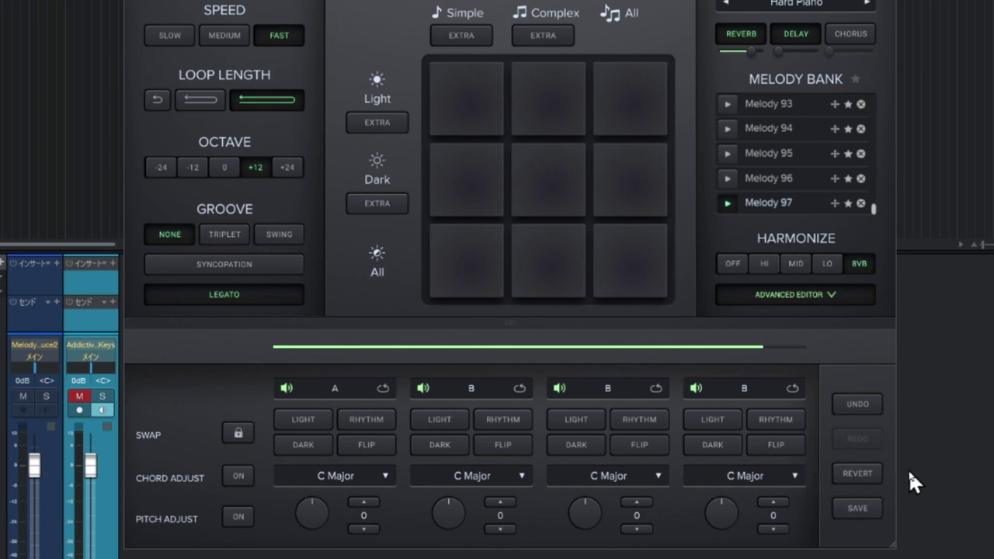
click(857, 473)
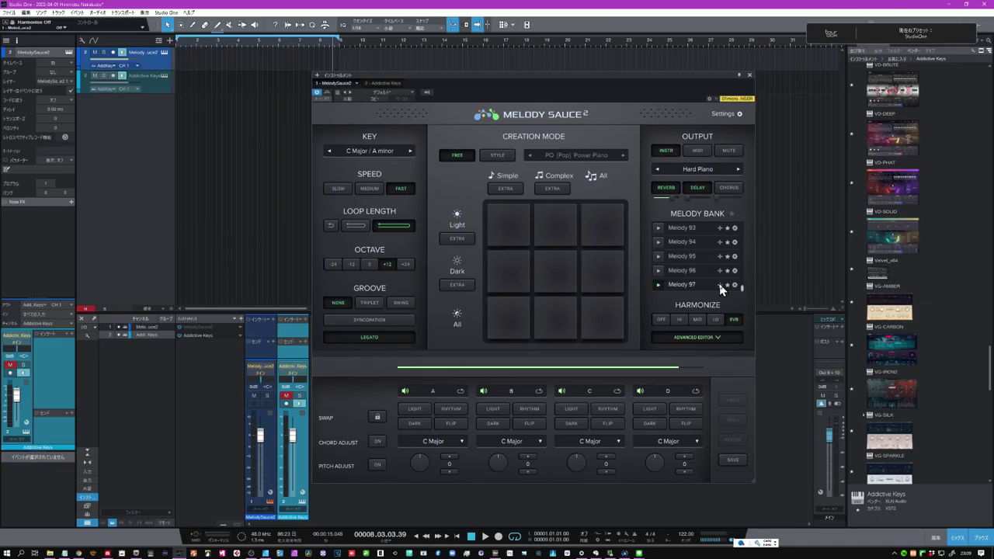
Place Melody 97 from the Melody Bank at the start of the Addictive Keys track and delete the clip.
drag(721, 289, 191, 81)
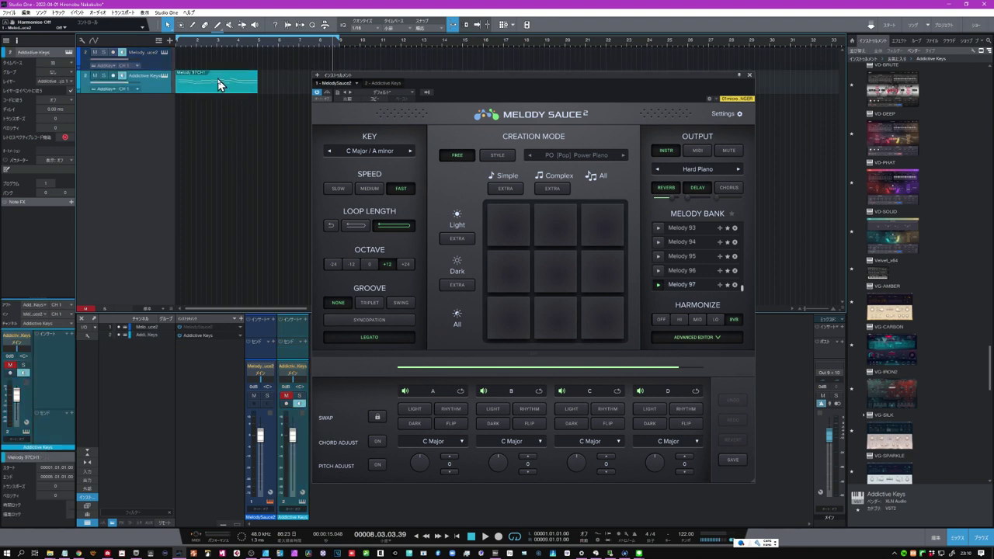
key(Delete)
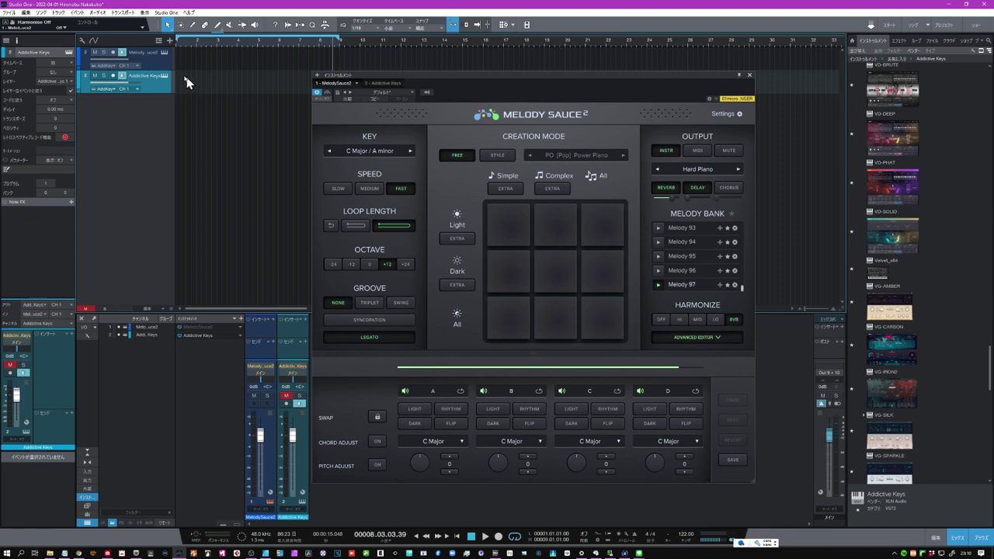
Check the MelodySauce2 track's instrument output and select MelodySauce2 as the Addictive Keys track's input.
click(156, 60)
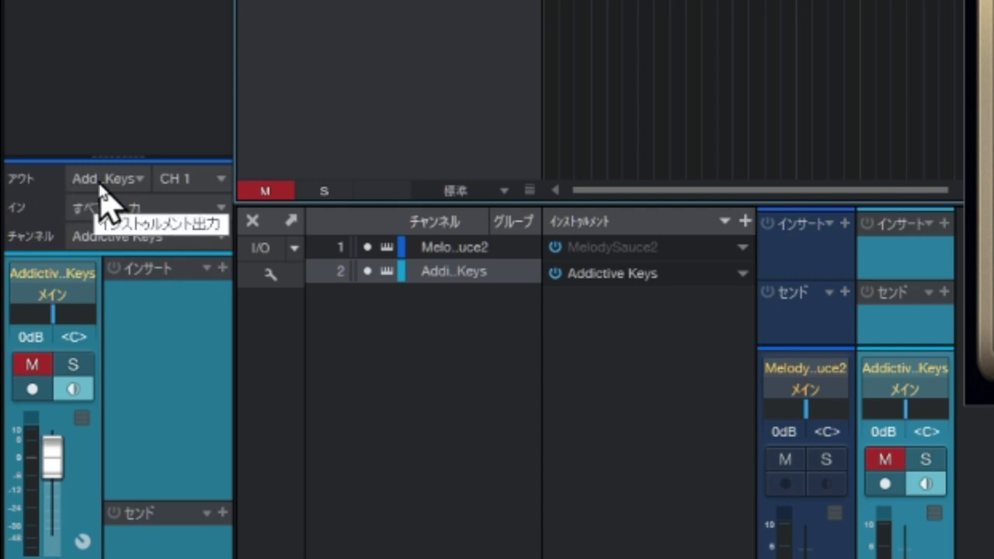
click(134, 180)
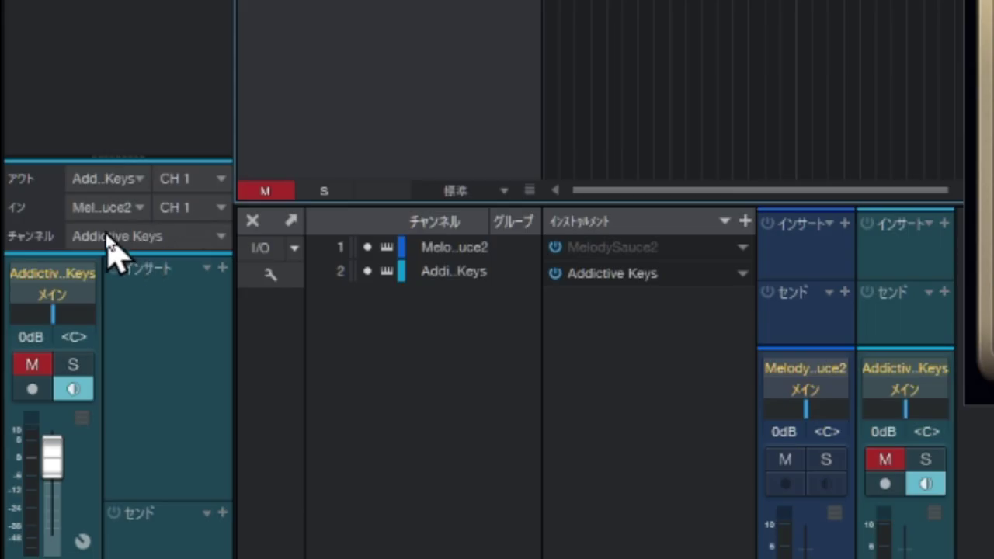
click(128, 208)
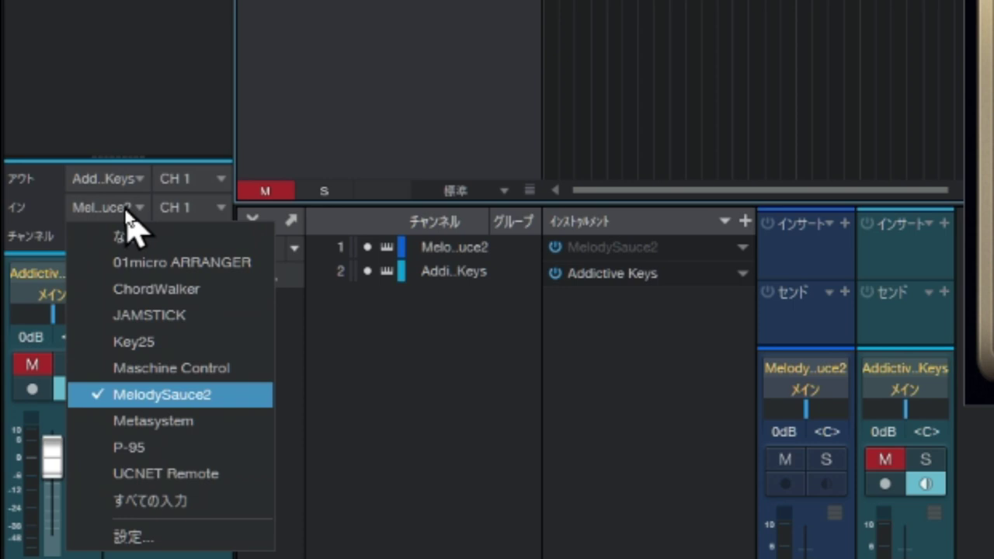
click(159, 406)
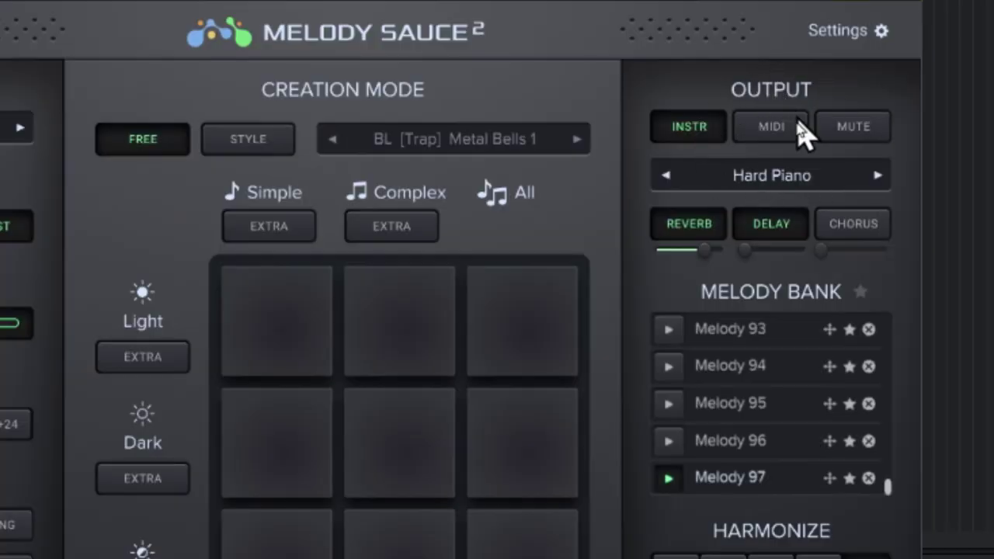
Set Melody Sauce's output to MIDI and play the current melody through Addictive Keys.
click(774, 137)
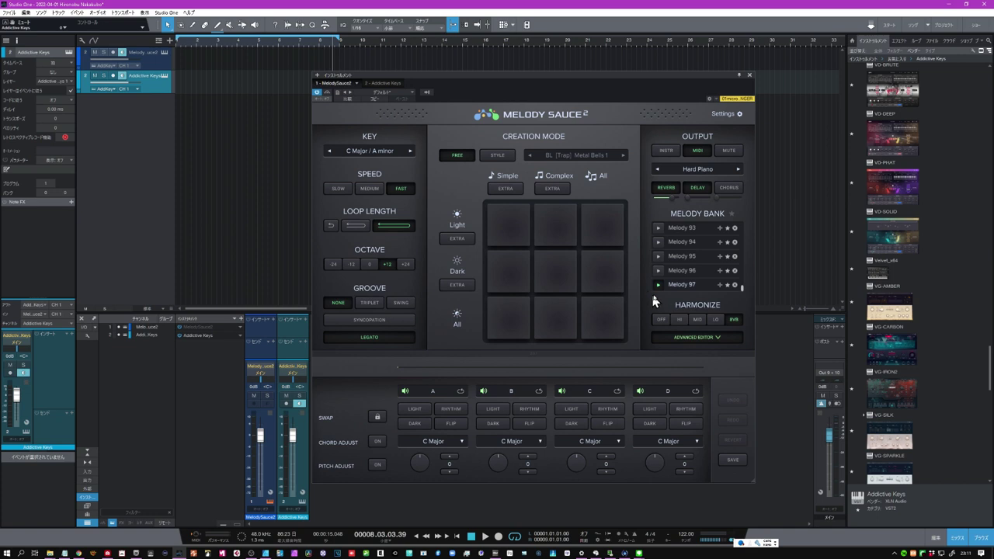
click(485, 537)
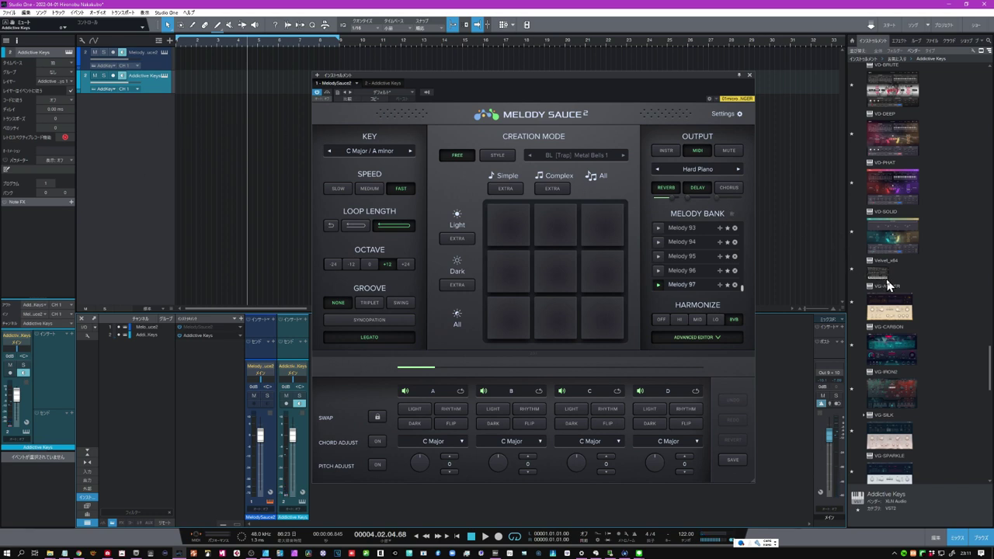
Replace the Addictive Keys instrument on the second track with USYNTH.
drag(990, 371, 990, 330)
drag(894, 141, 163, 87)
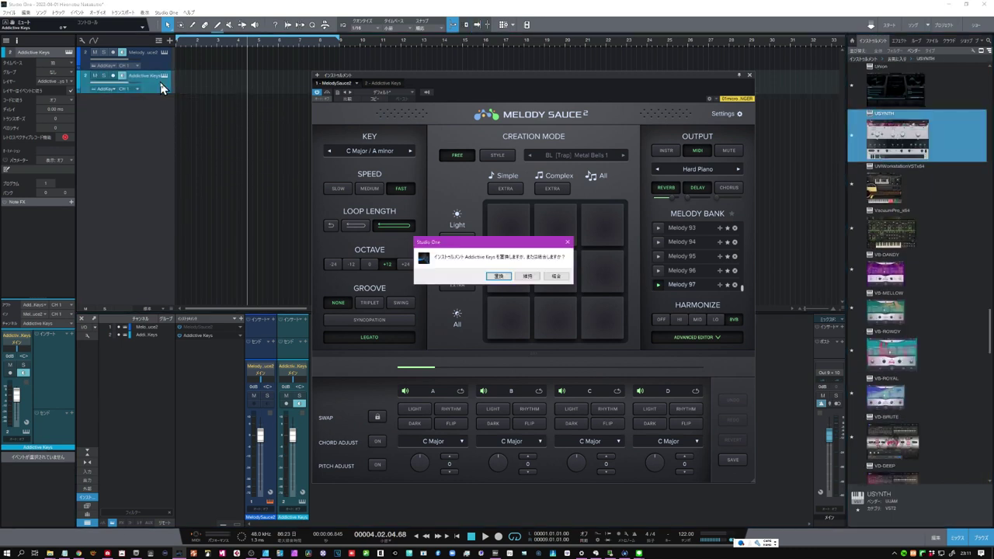
click(498, 278)
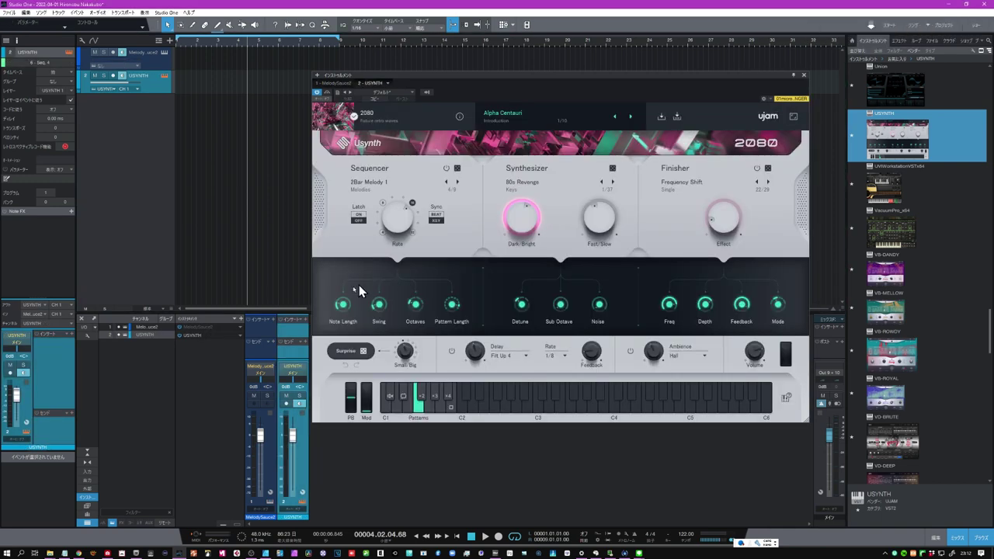
Play the melody through USYNTH from the song start and turn off its Sequencer before stopping playback.
click(458, 536)
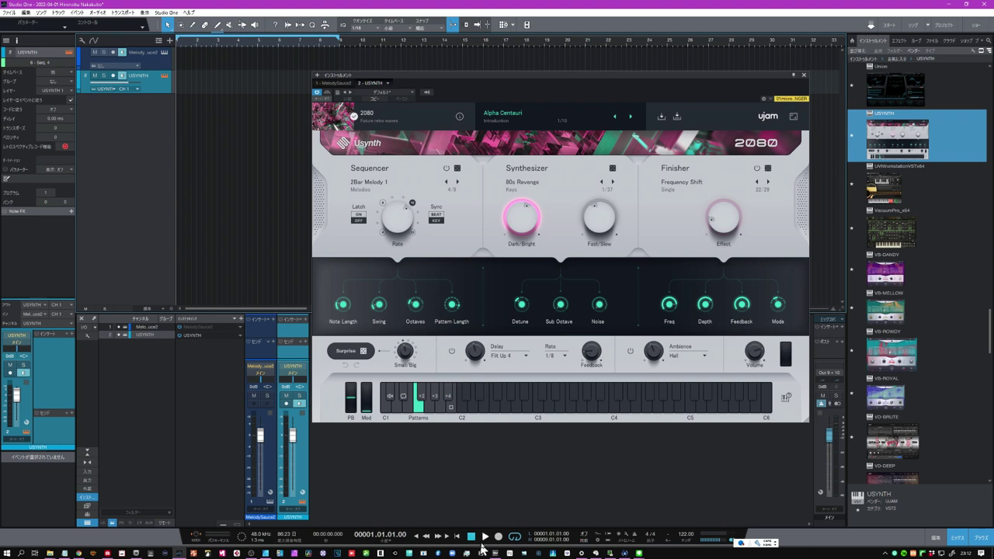
click(485, 536)
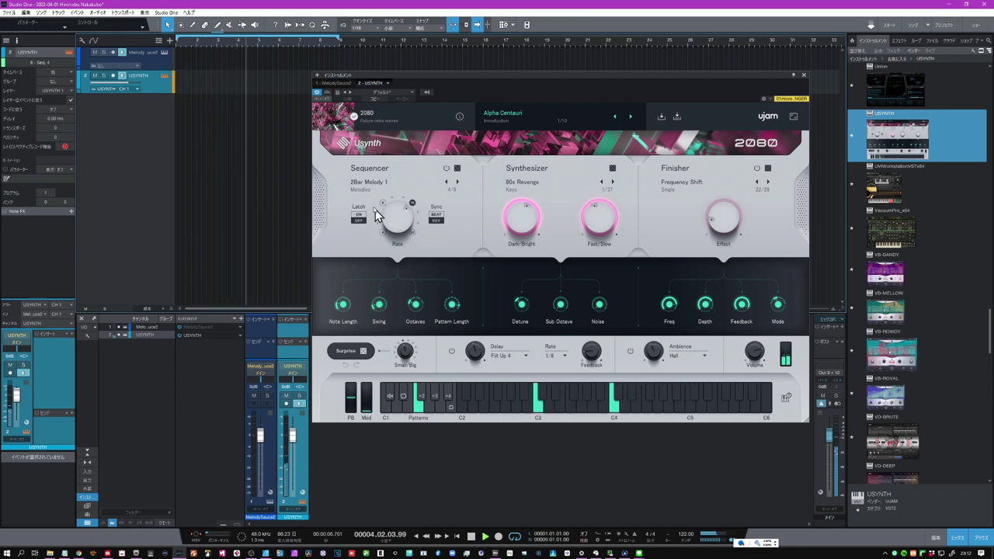
click(446, 168)
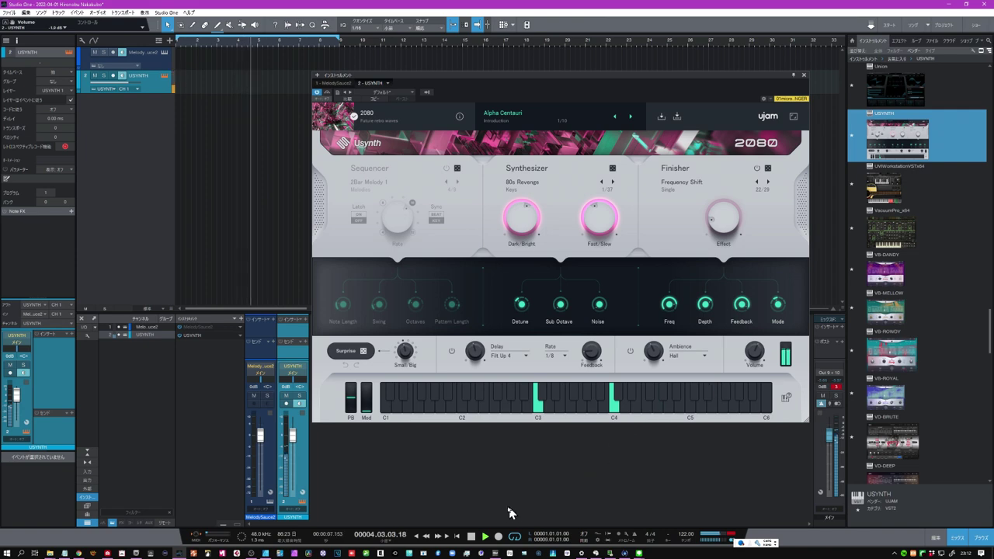
click(472, 536)
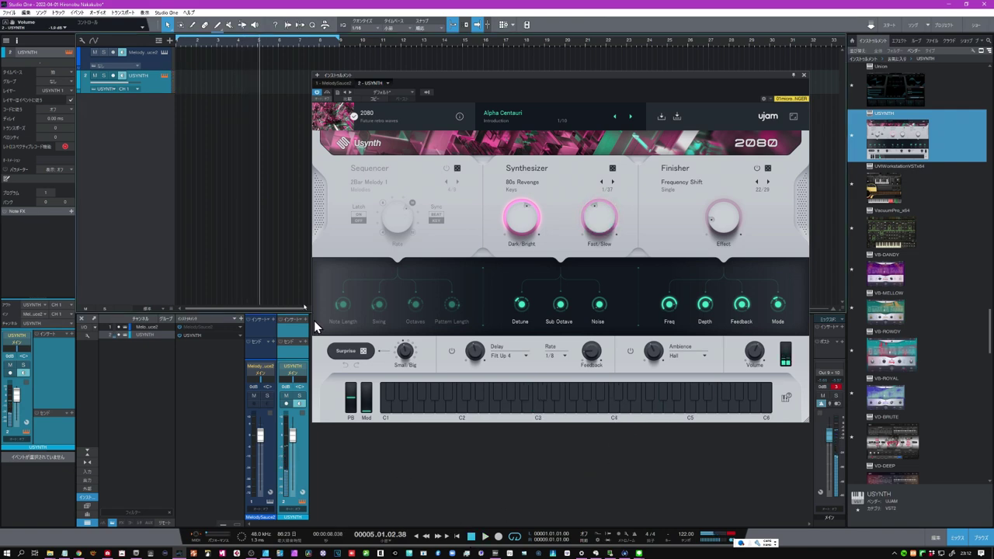
Return to the MelodySauce2 instrument and open its online User Guide from the plugin settings.
click(334, 83)
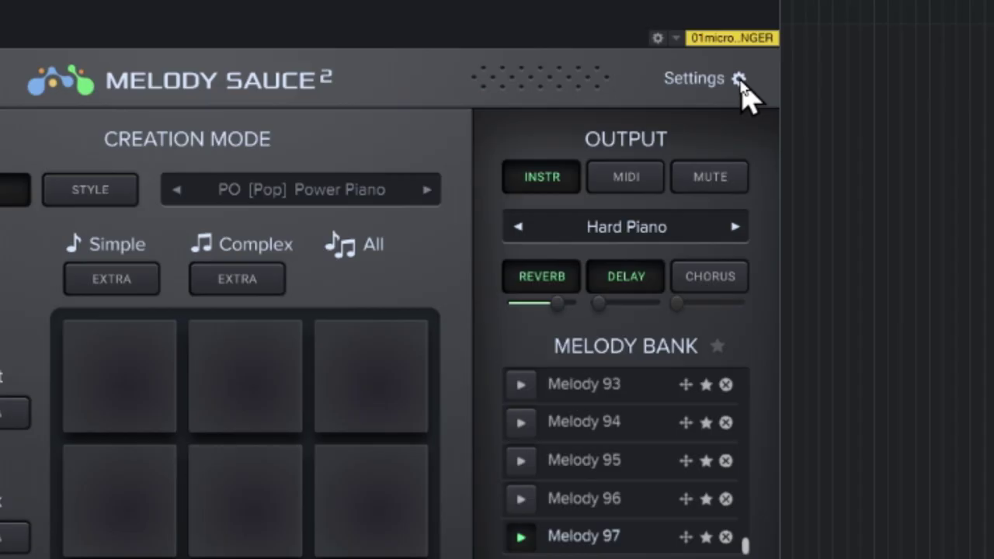
click(740, 81)
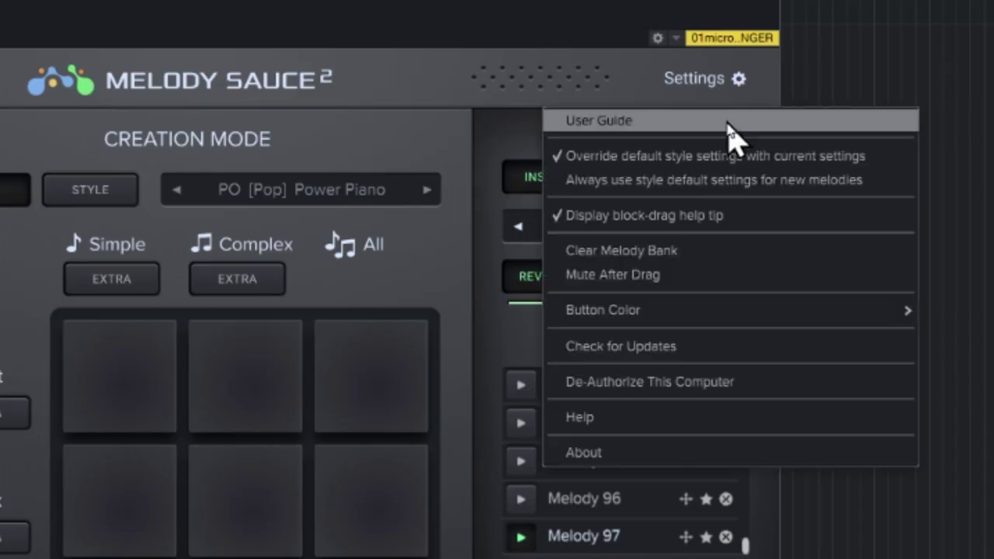
click(729, 124)
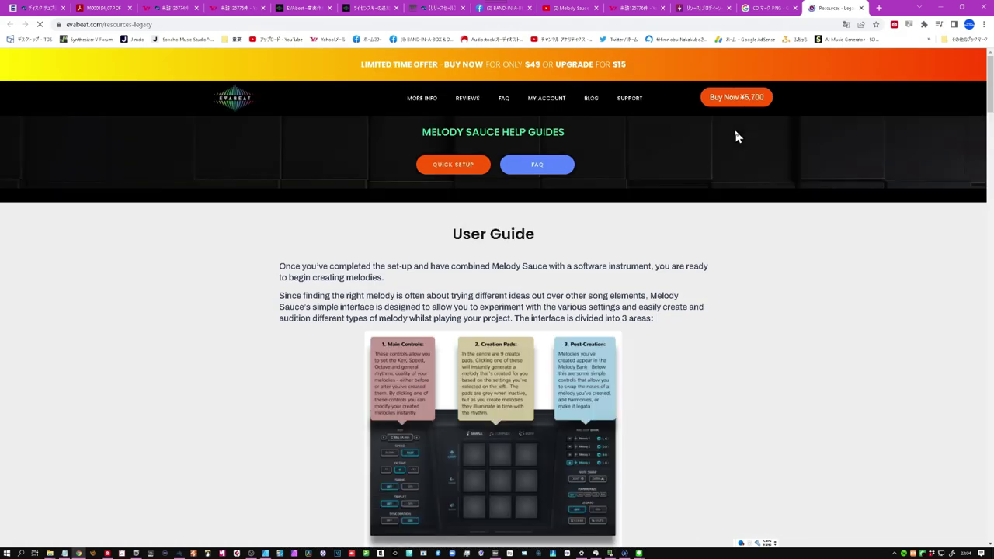
Translate the Melody Sauce User Guide page into Japanese.
right_click(193, 264)
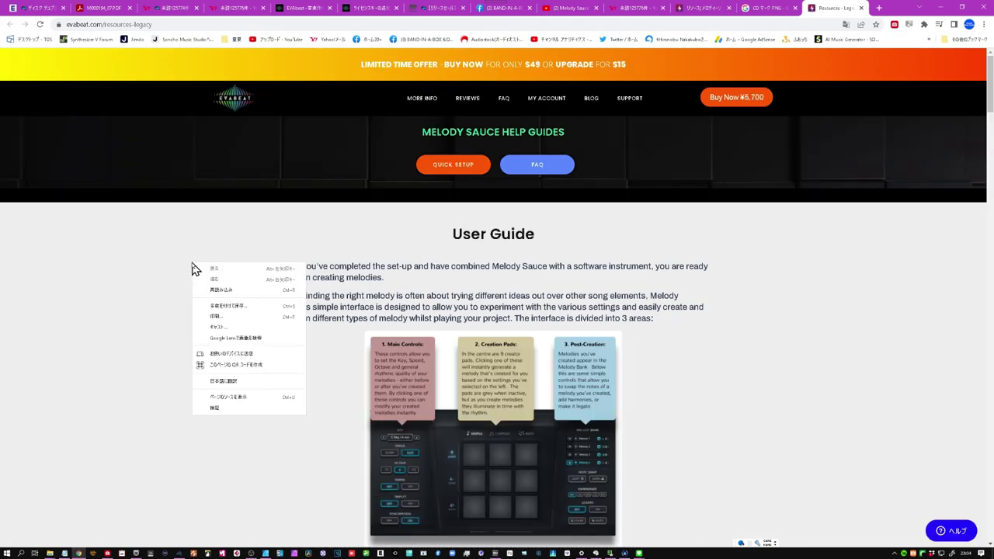
click(231, 385)
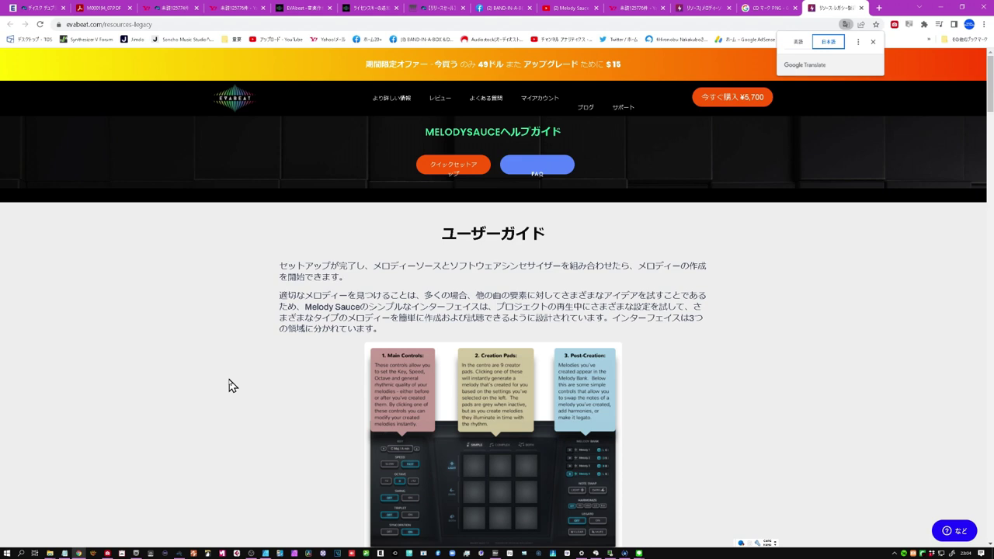
Capture a region screenshot of the "1. Main Controls" callout in the User Guide's interface image.
scroll(260, 386, down, 1)
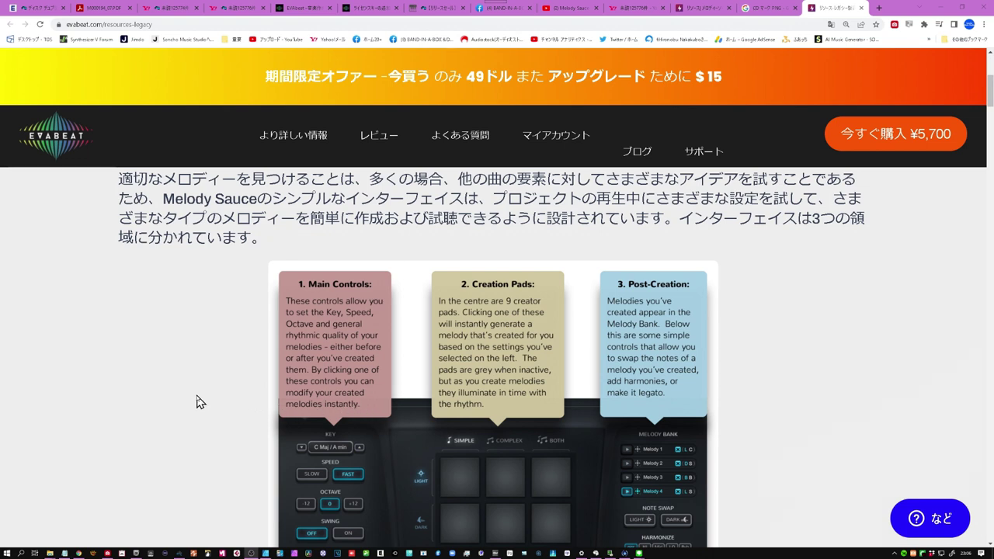
key(Print)
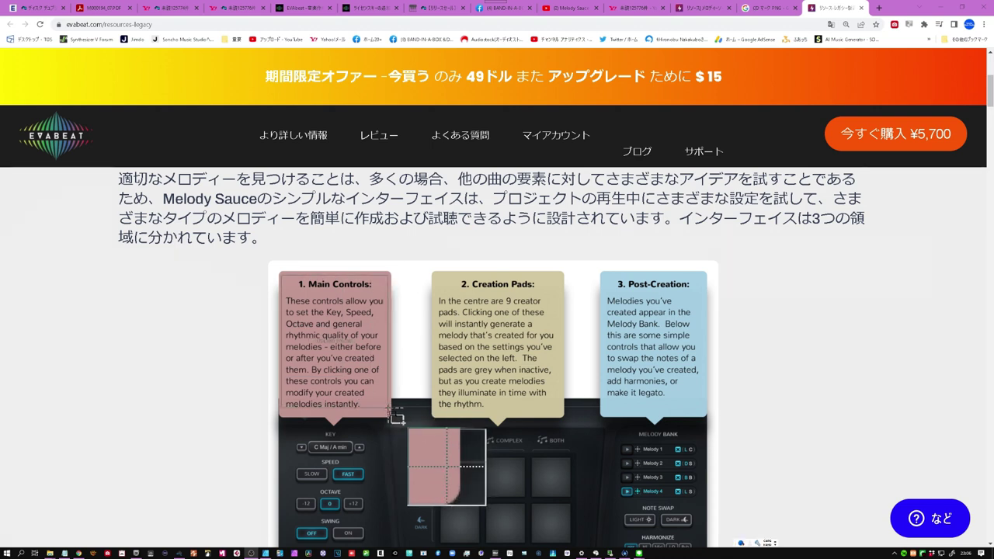
drag(389, 411, 389, 411)
click(388, 412)
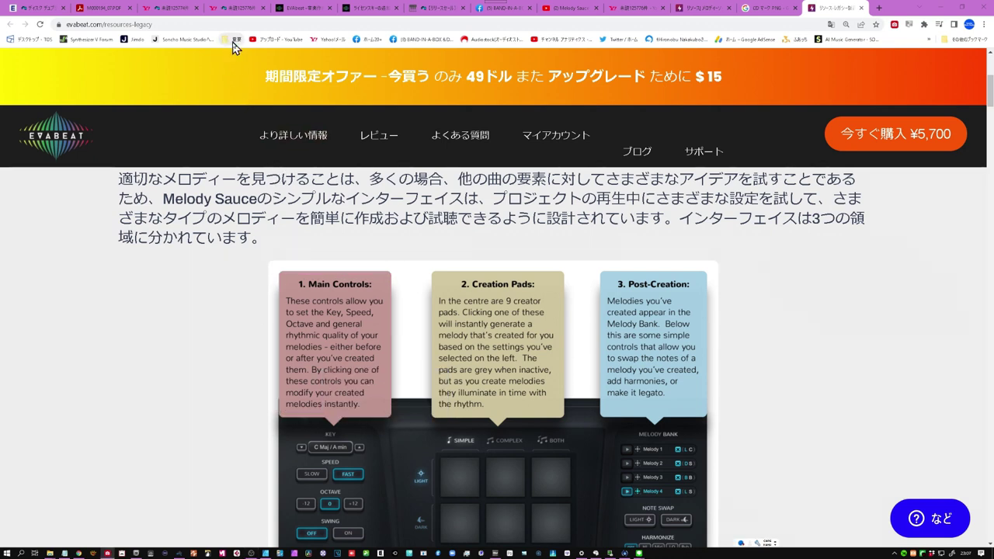
Go to the EzOCR site's file OCR (ファイルOCR) page and load the image 2022-04-01ScreenShot00004.jpg.
click(233, 39)
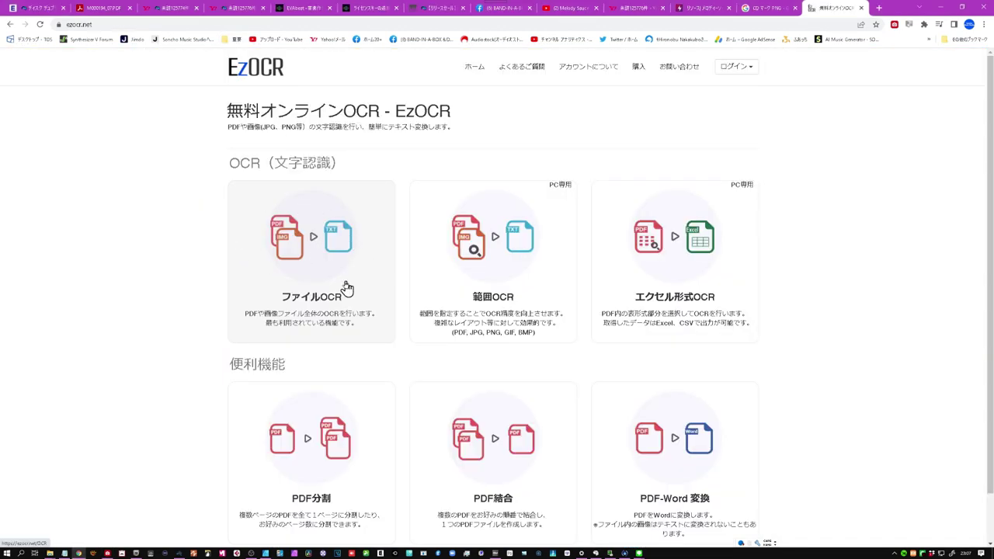
click(323, 249)
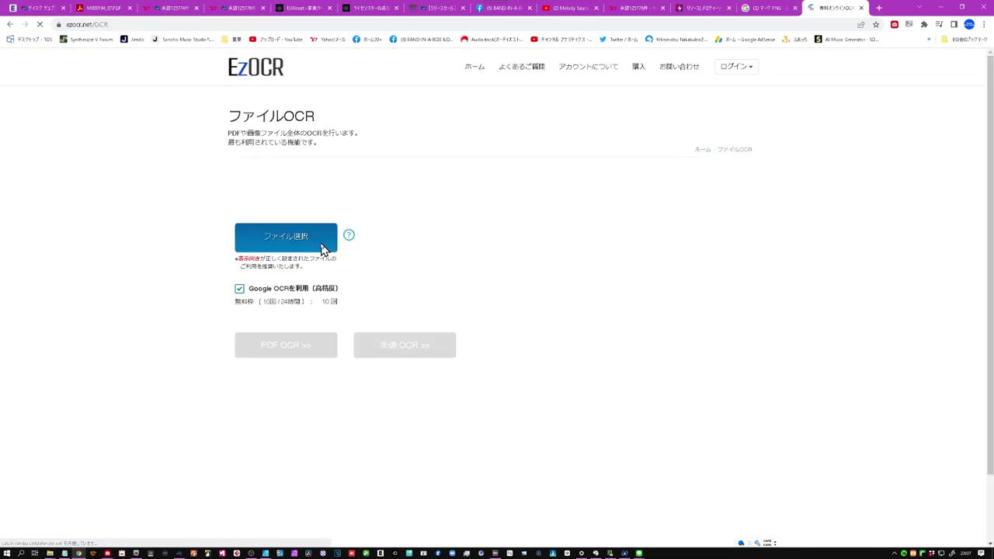
click(308, 245)
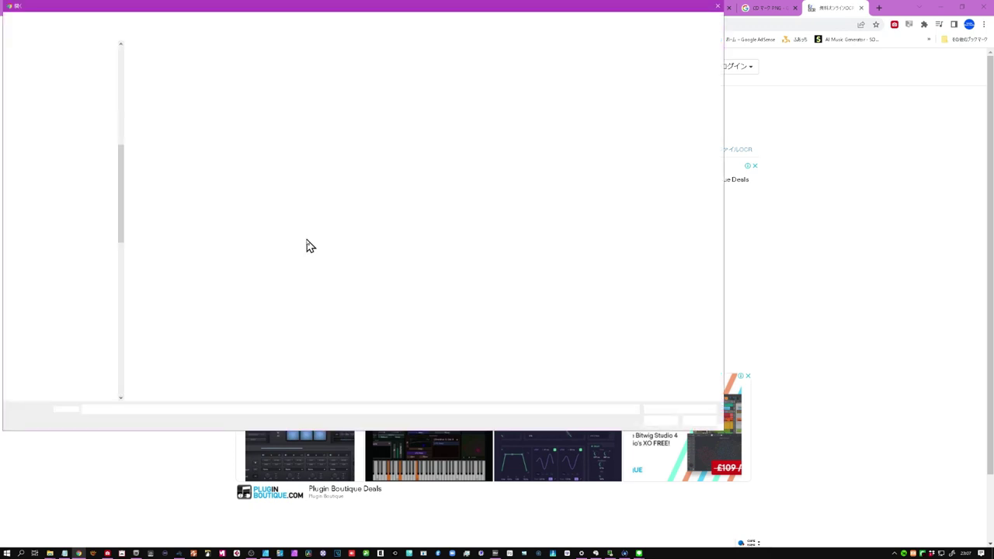
click(659, 420)
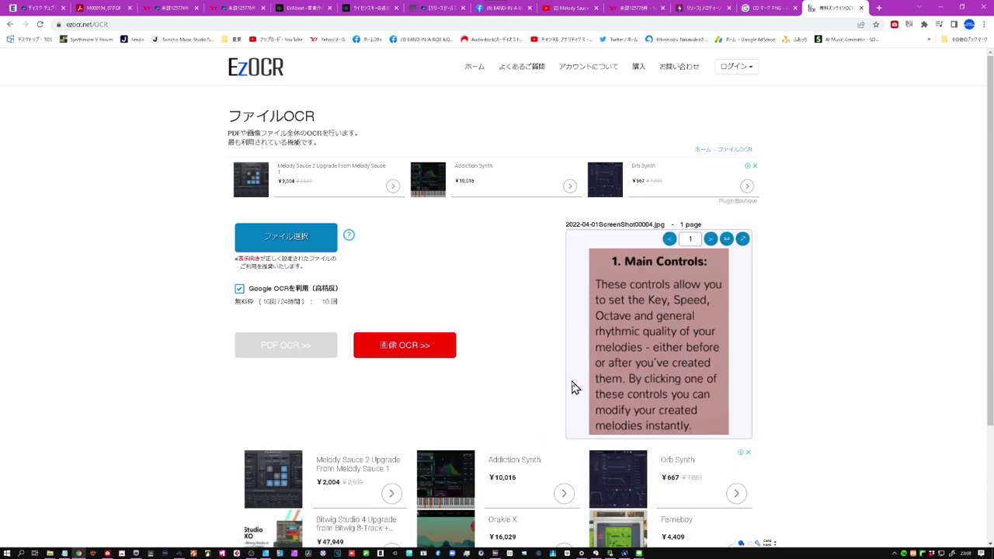
Run image OCR on the loaded screenshot and copy all the recognized "1. Main Controls" text.
click(410, 347)
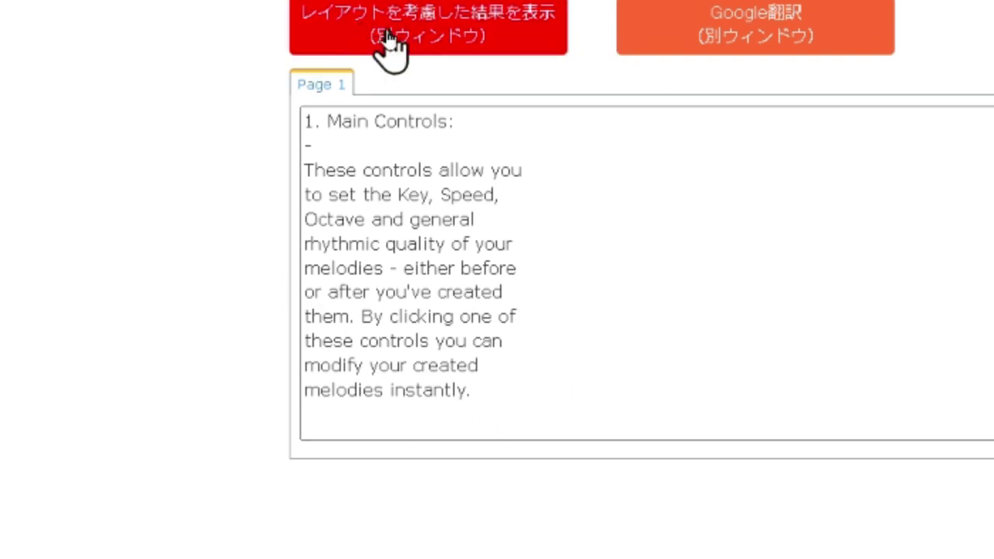
drag(304, 120, 590, 386)
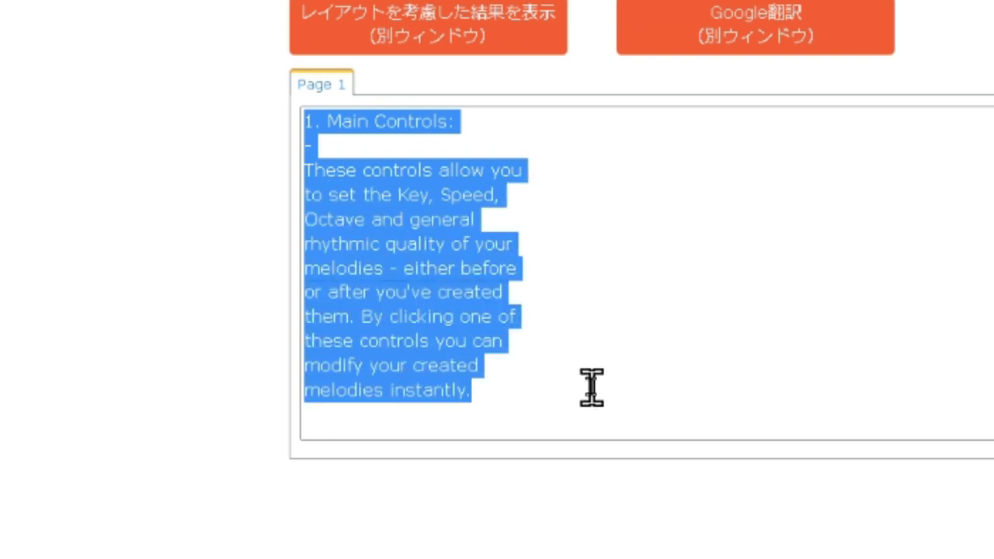
right_click(452, 247)
click(500, 260)
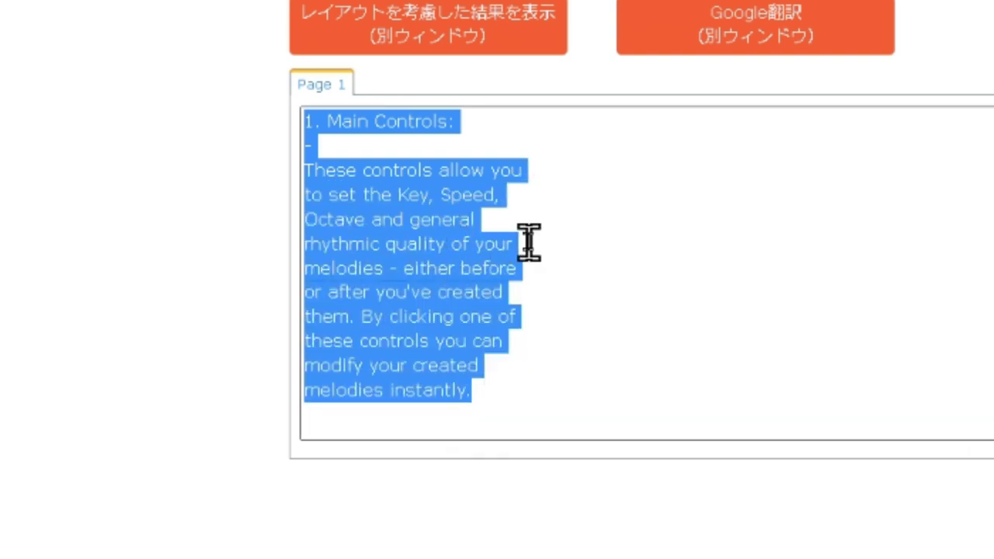
Open Google Translate in a new browser tab, set it to translate English to Japanese, and paste the copied Main Controls text.
click(879, 9)
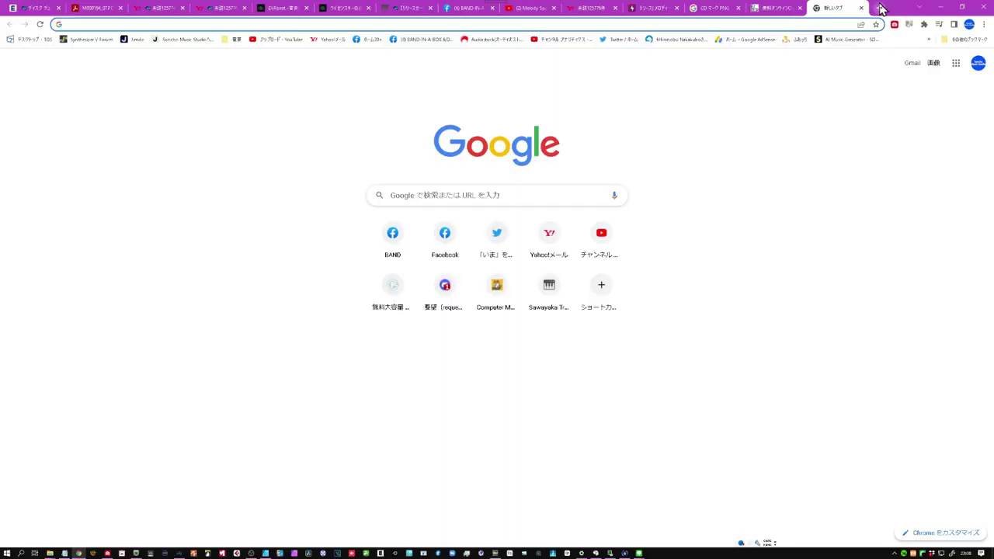
click(955, 66)
scroll(873, 221, down, 1)
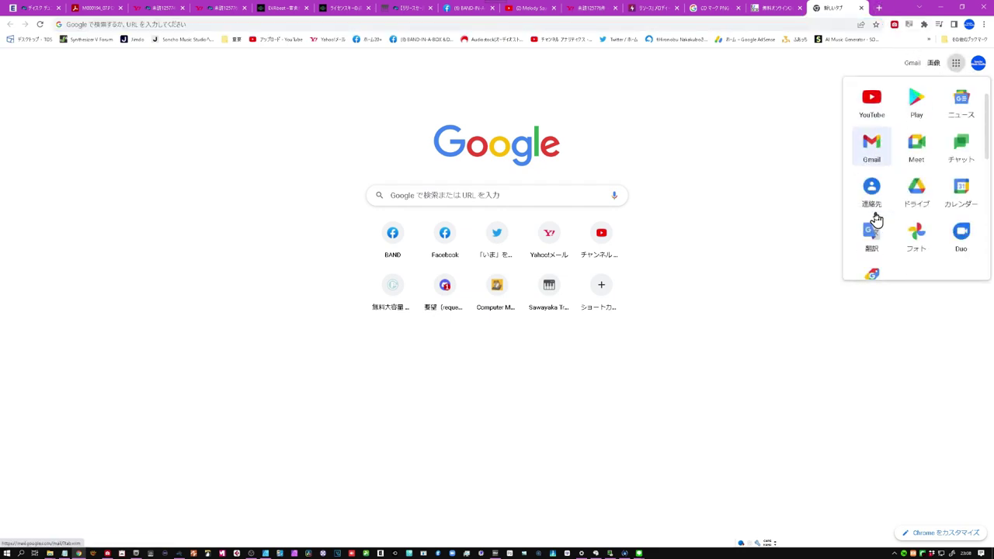
click(872, 231)
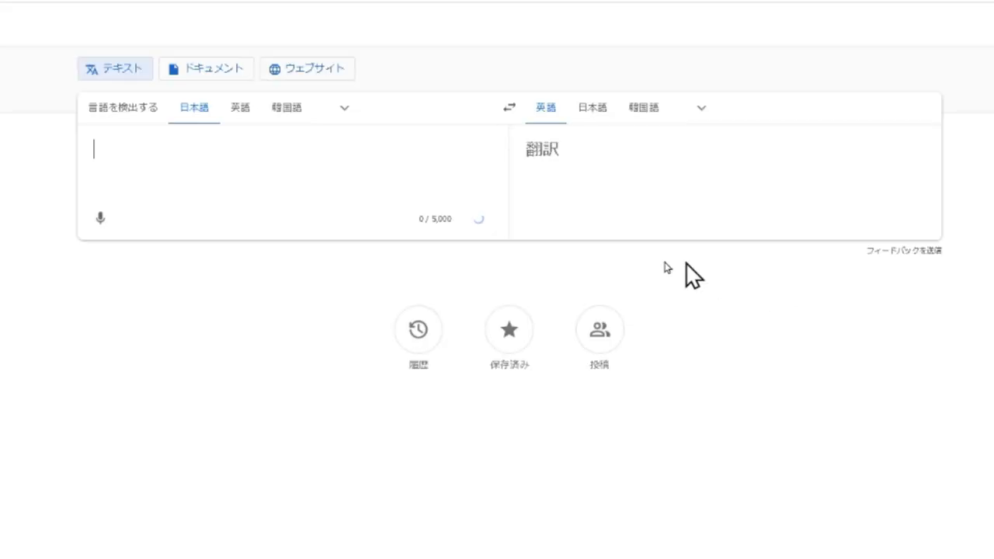
click(241, 109)
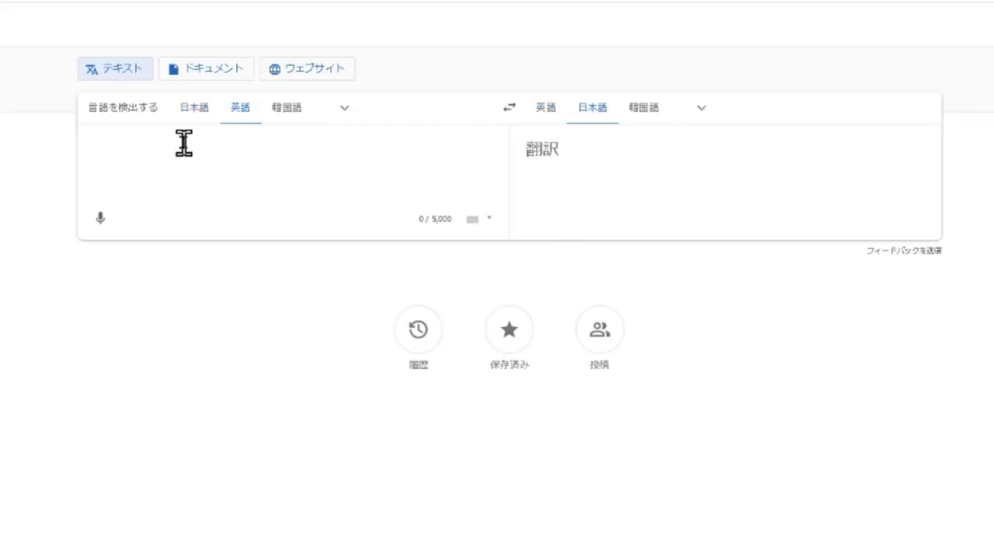
key(ctrl+v)
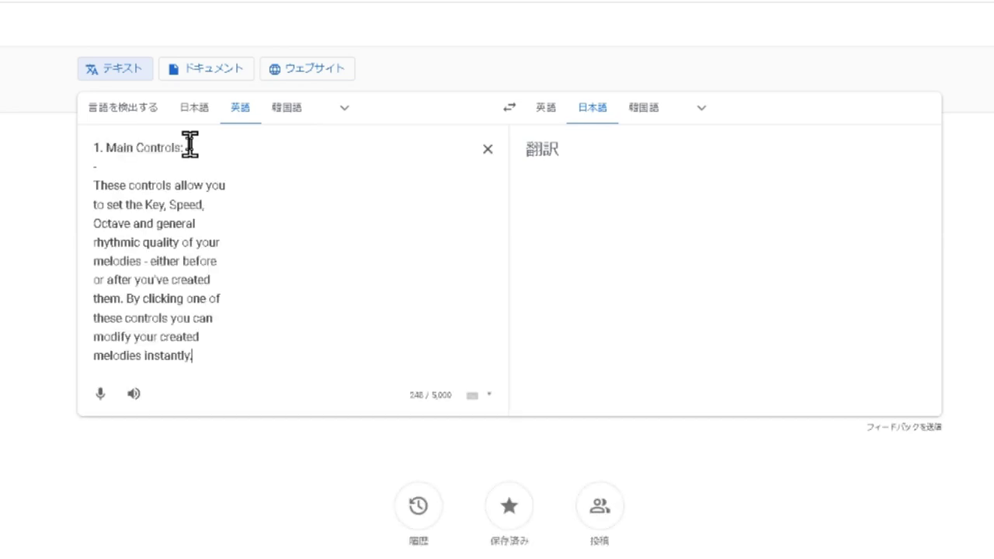